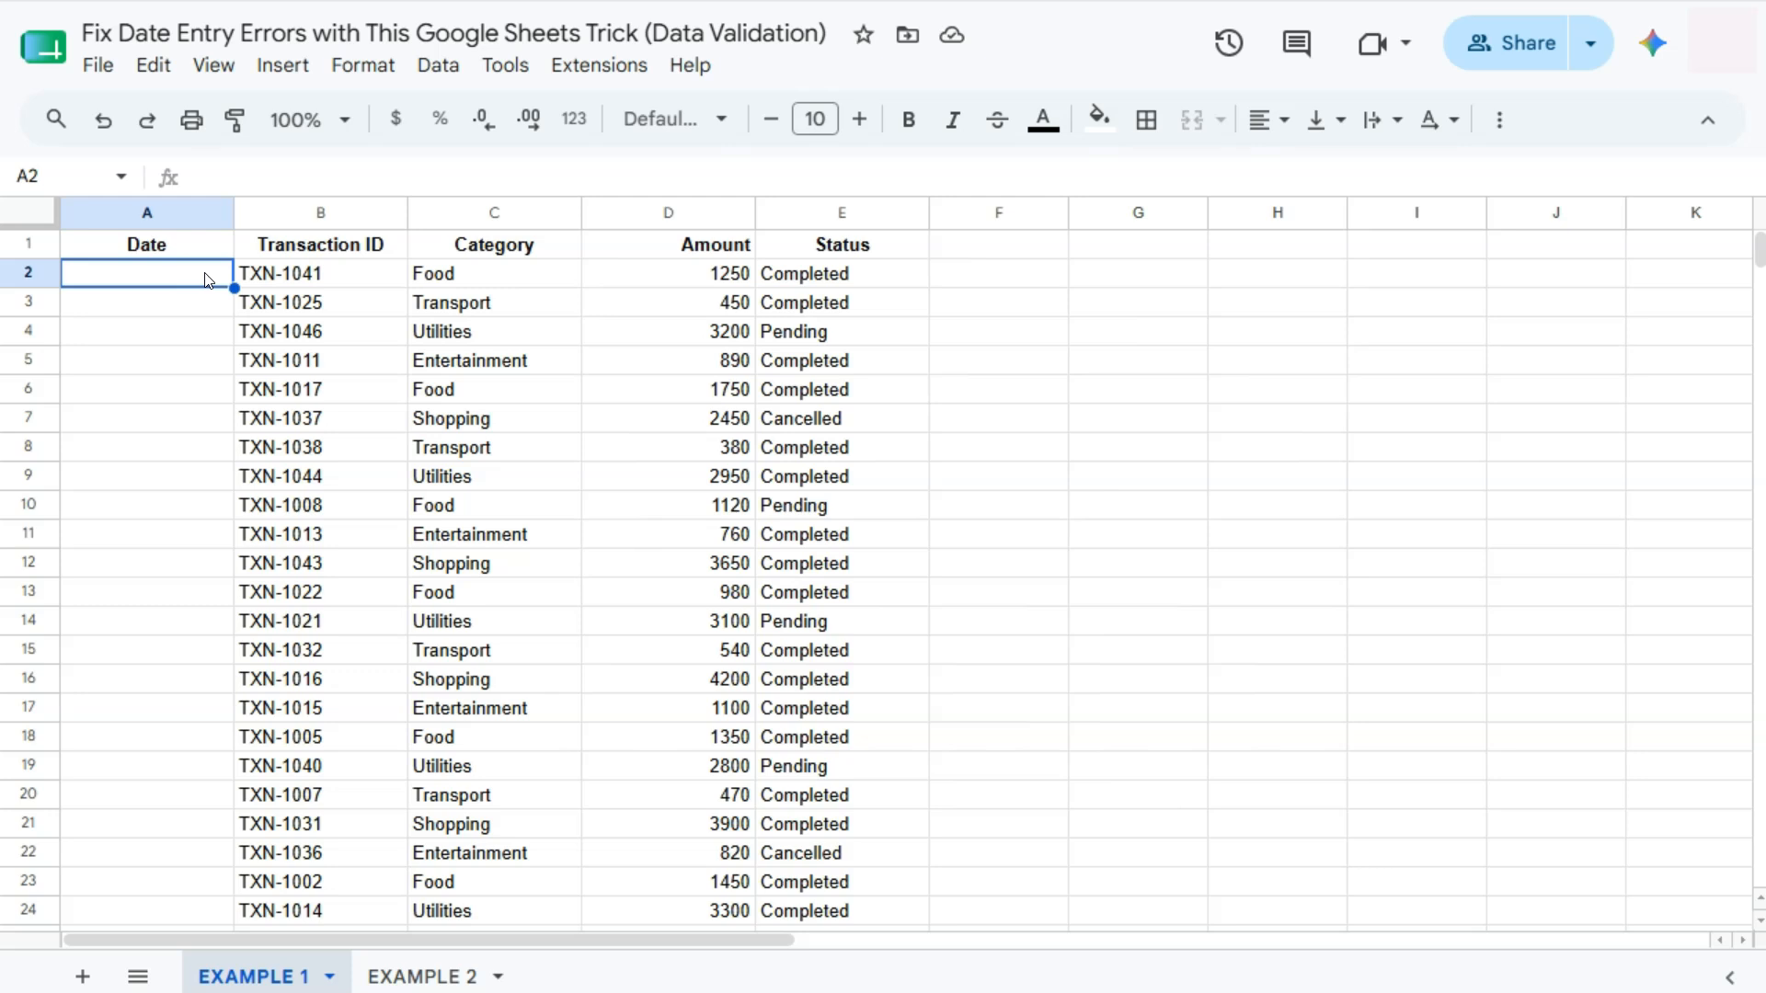
Add a new data validation rule for the Date column range A2:A51 on the EXAMPLE 1 sheet
click(187, 244)
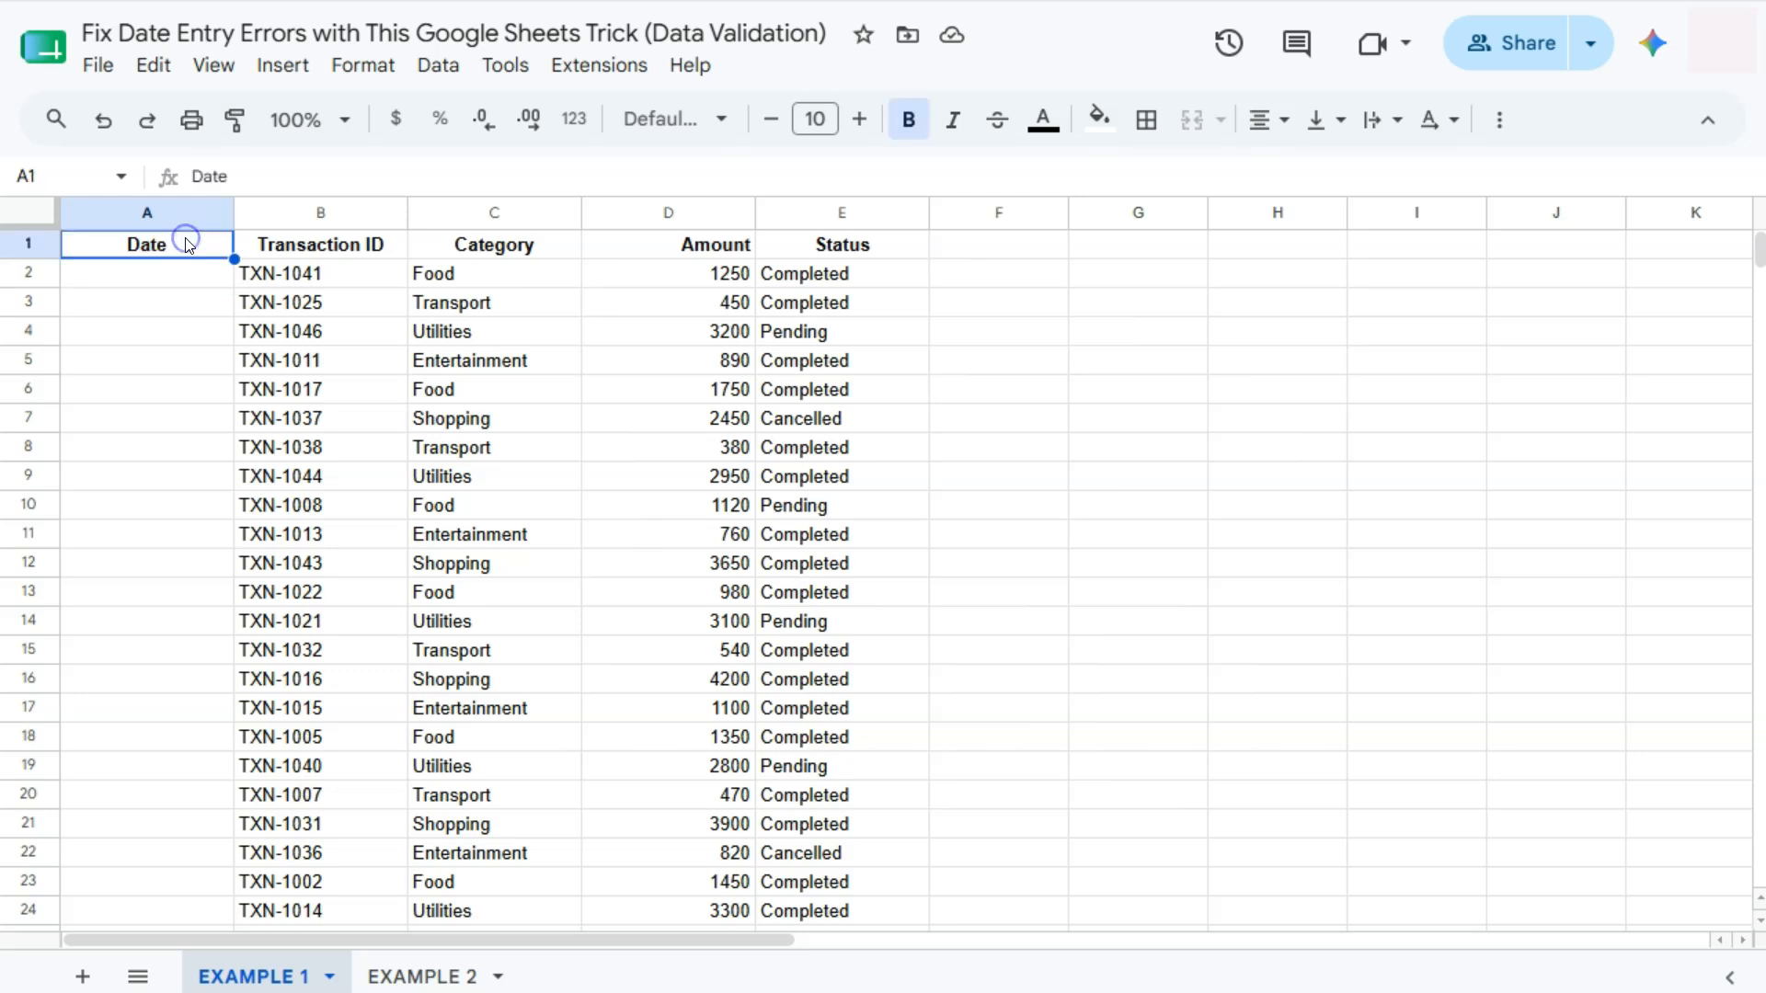
click(186, 272)
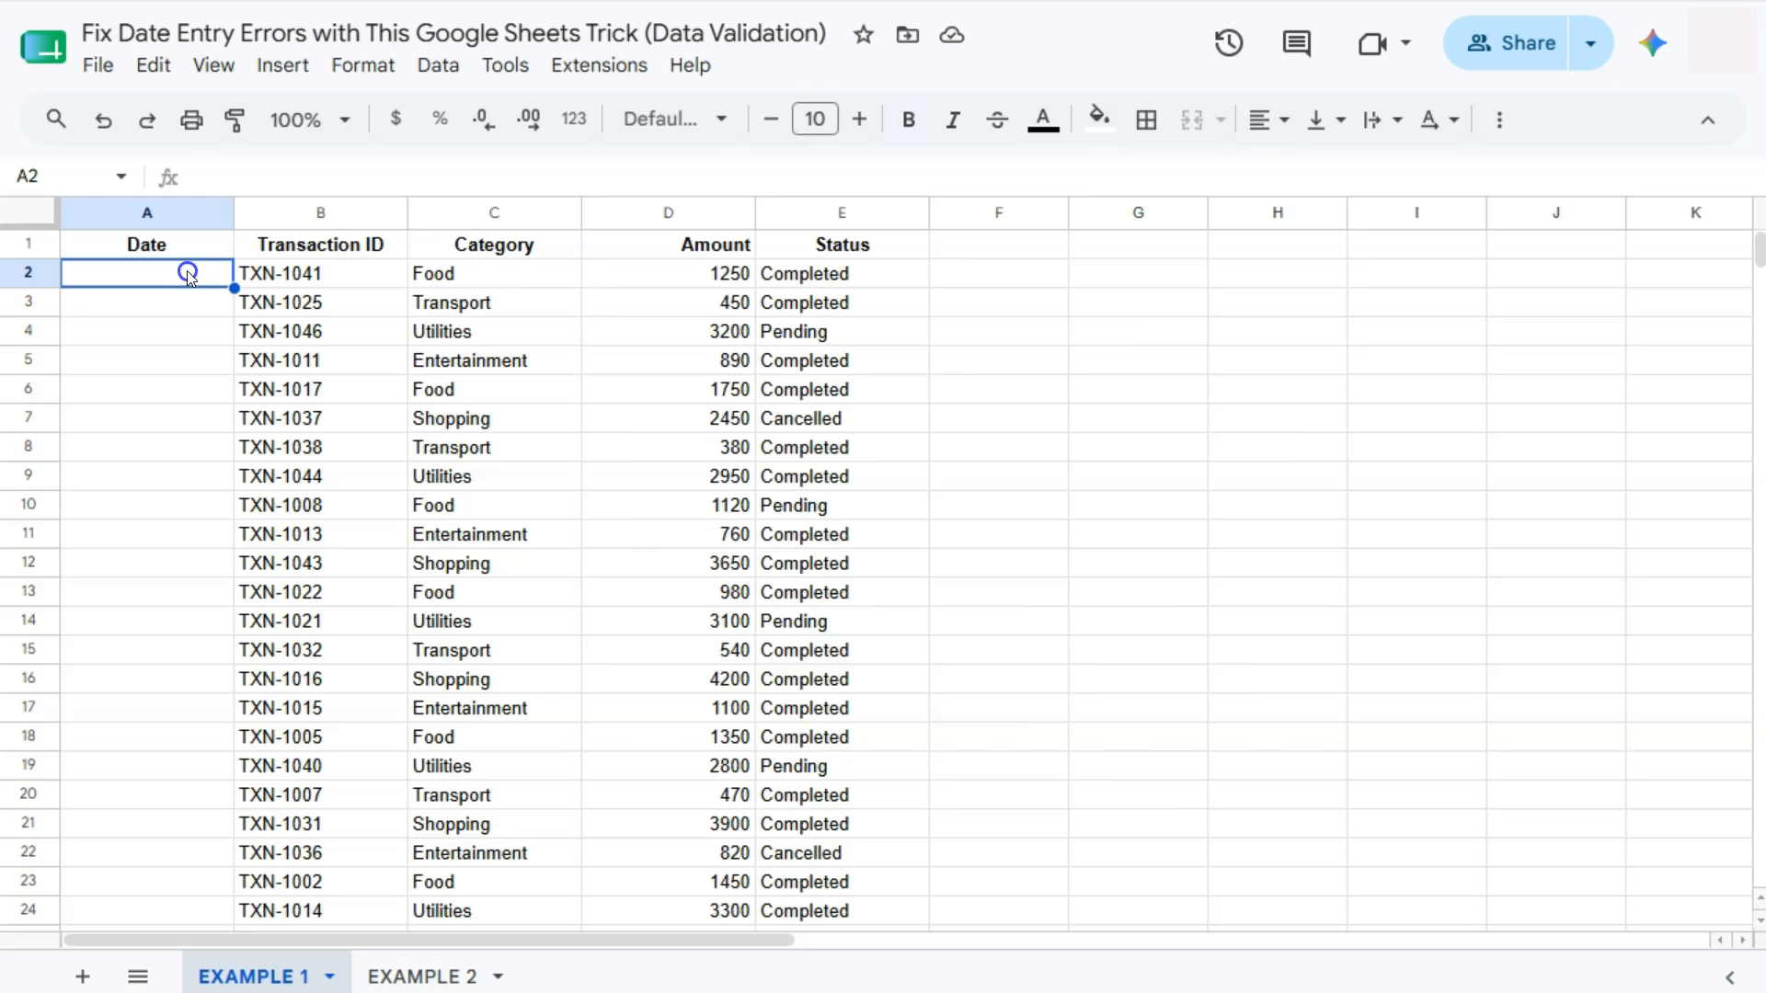
drag(186, 270, 175, 721)
scroll(189, 473, down, 8)
scroll(185, 540, down, 3)
scroll(175, 699, up, 10)
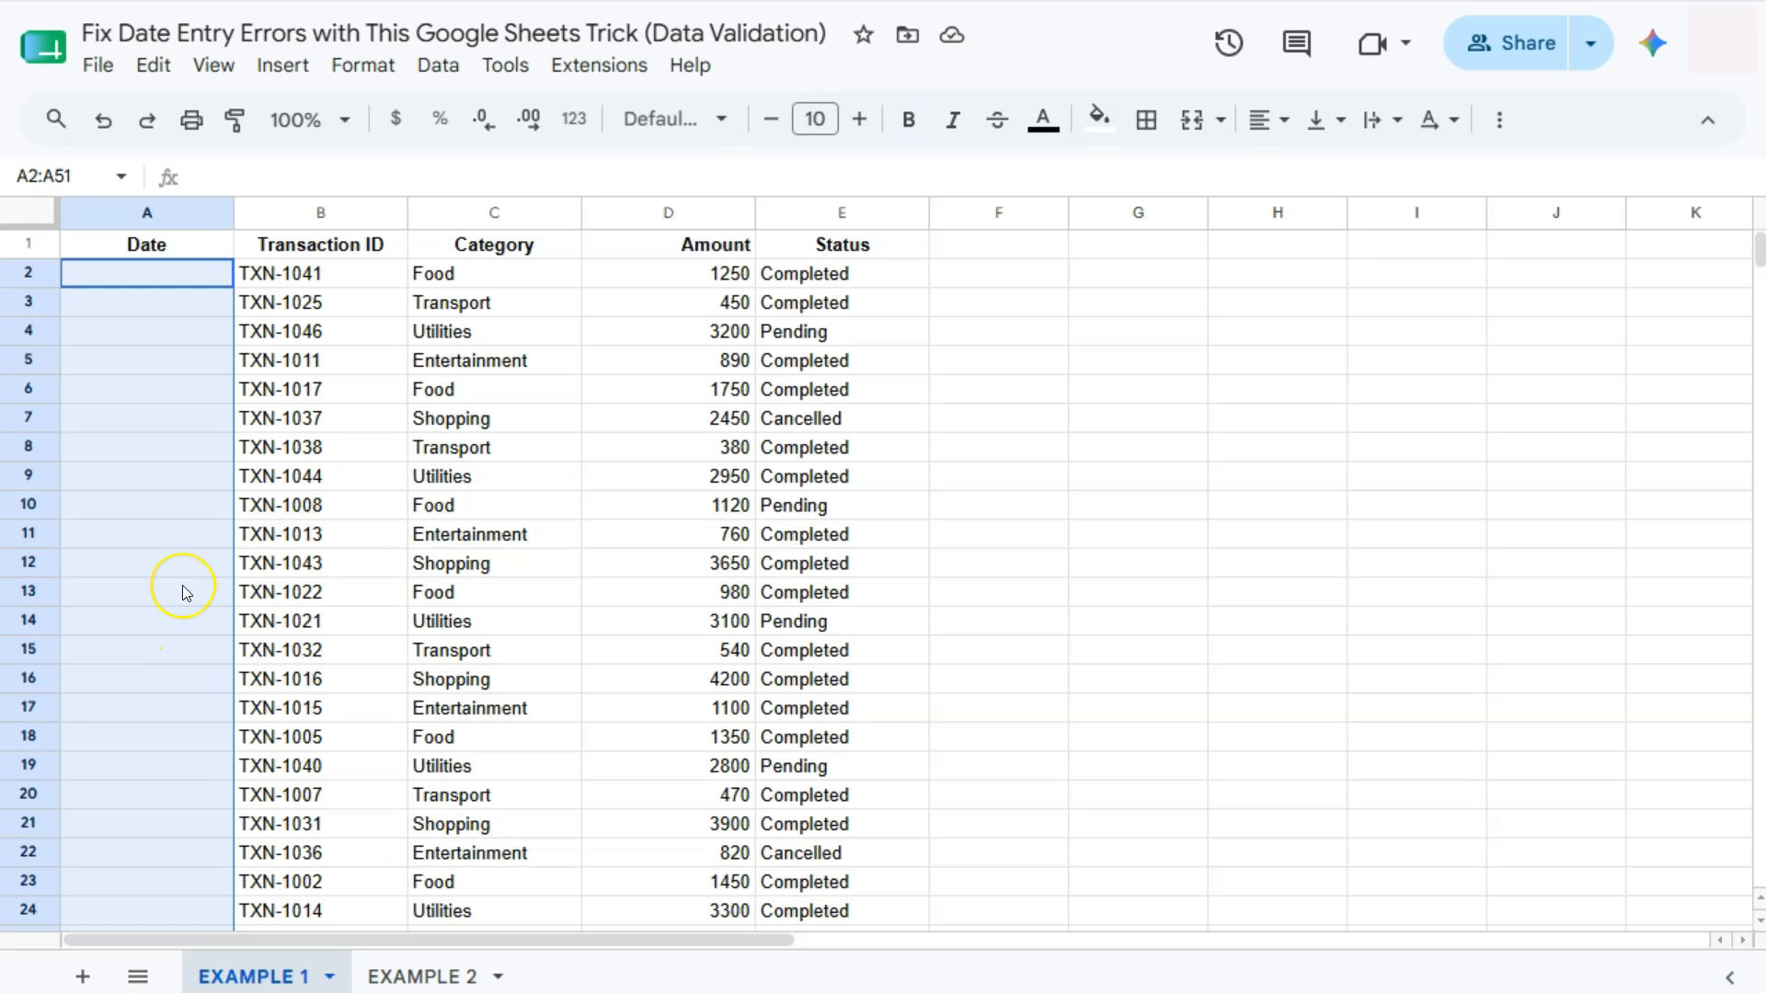
click(439, 66)
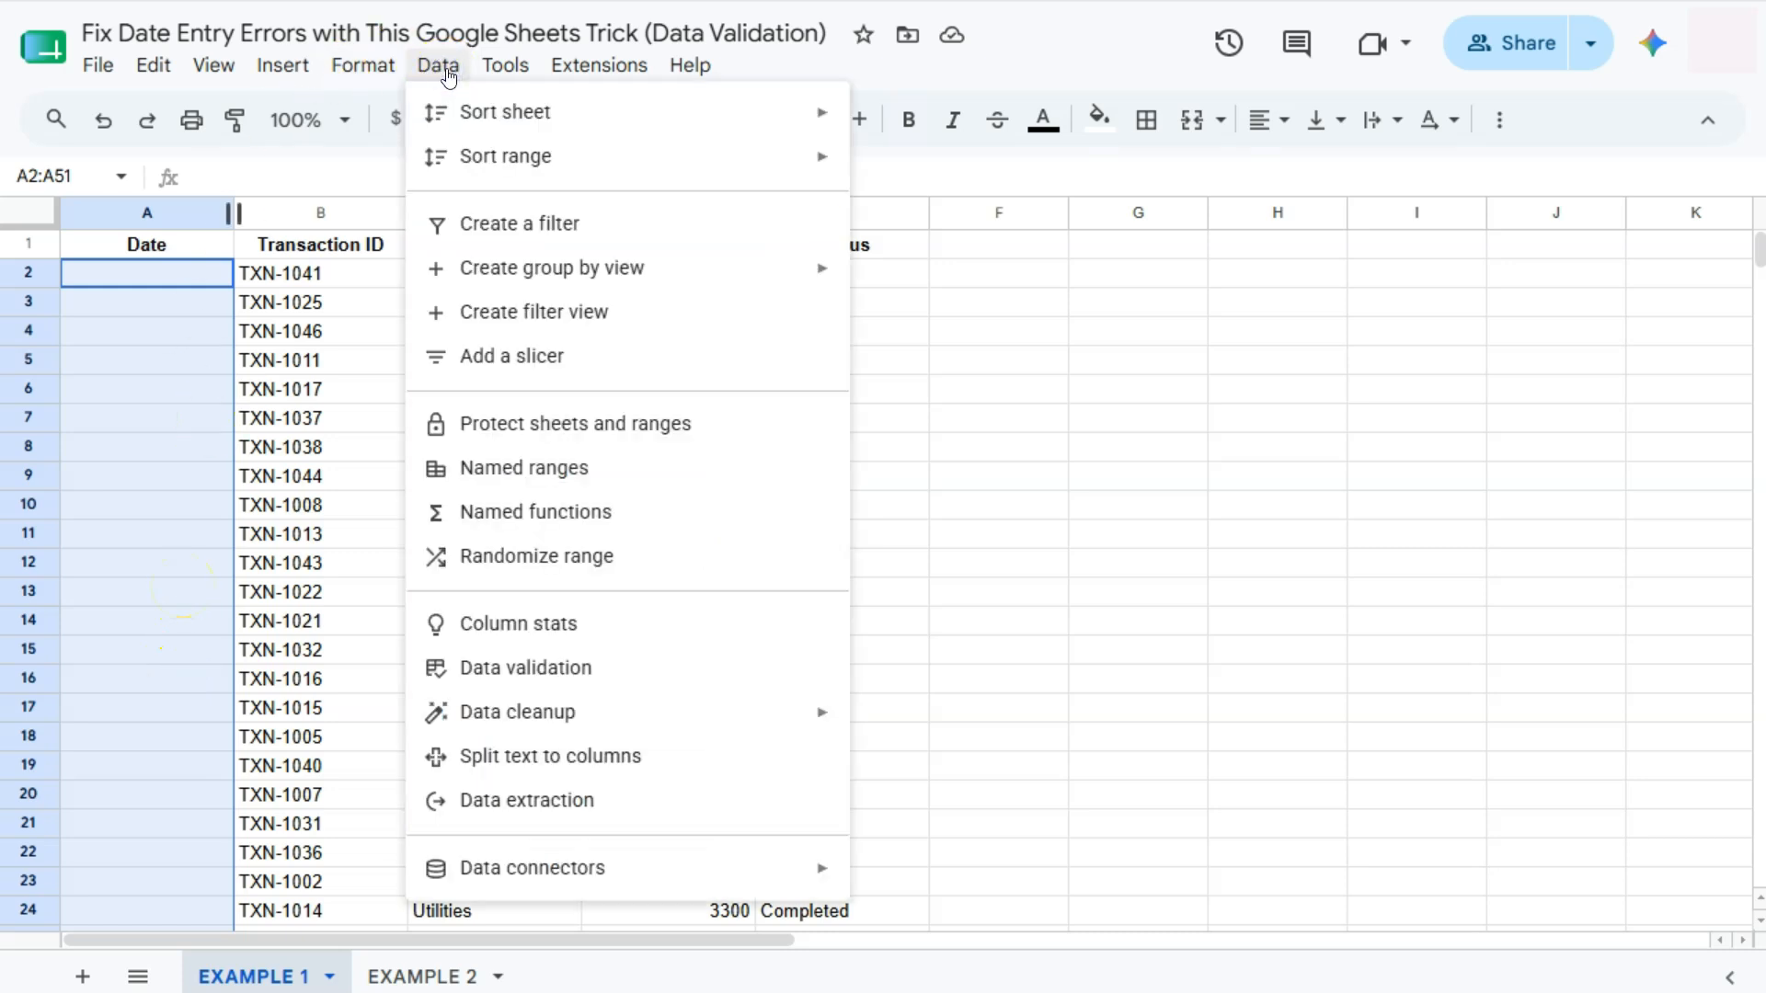
click(494, 670)
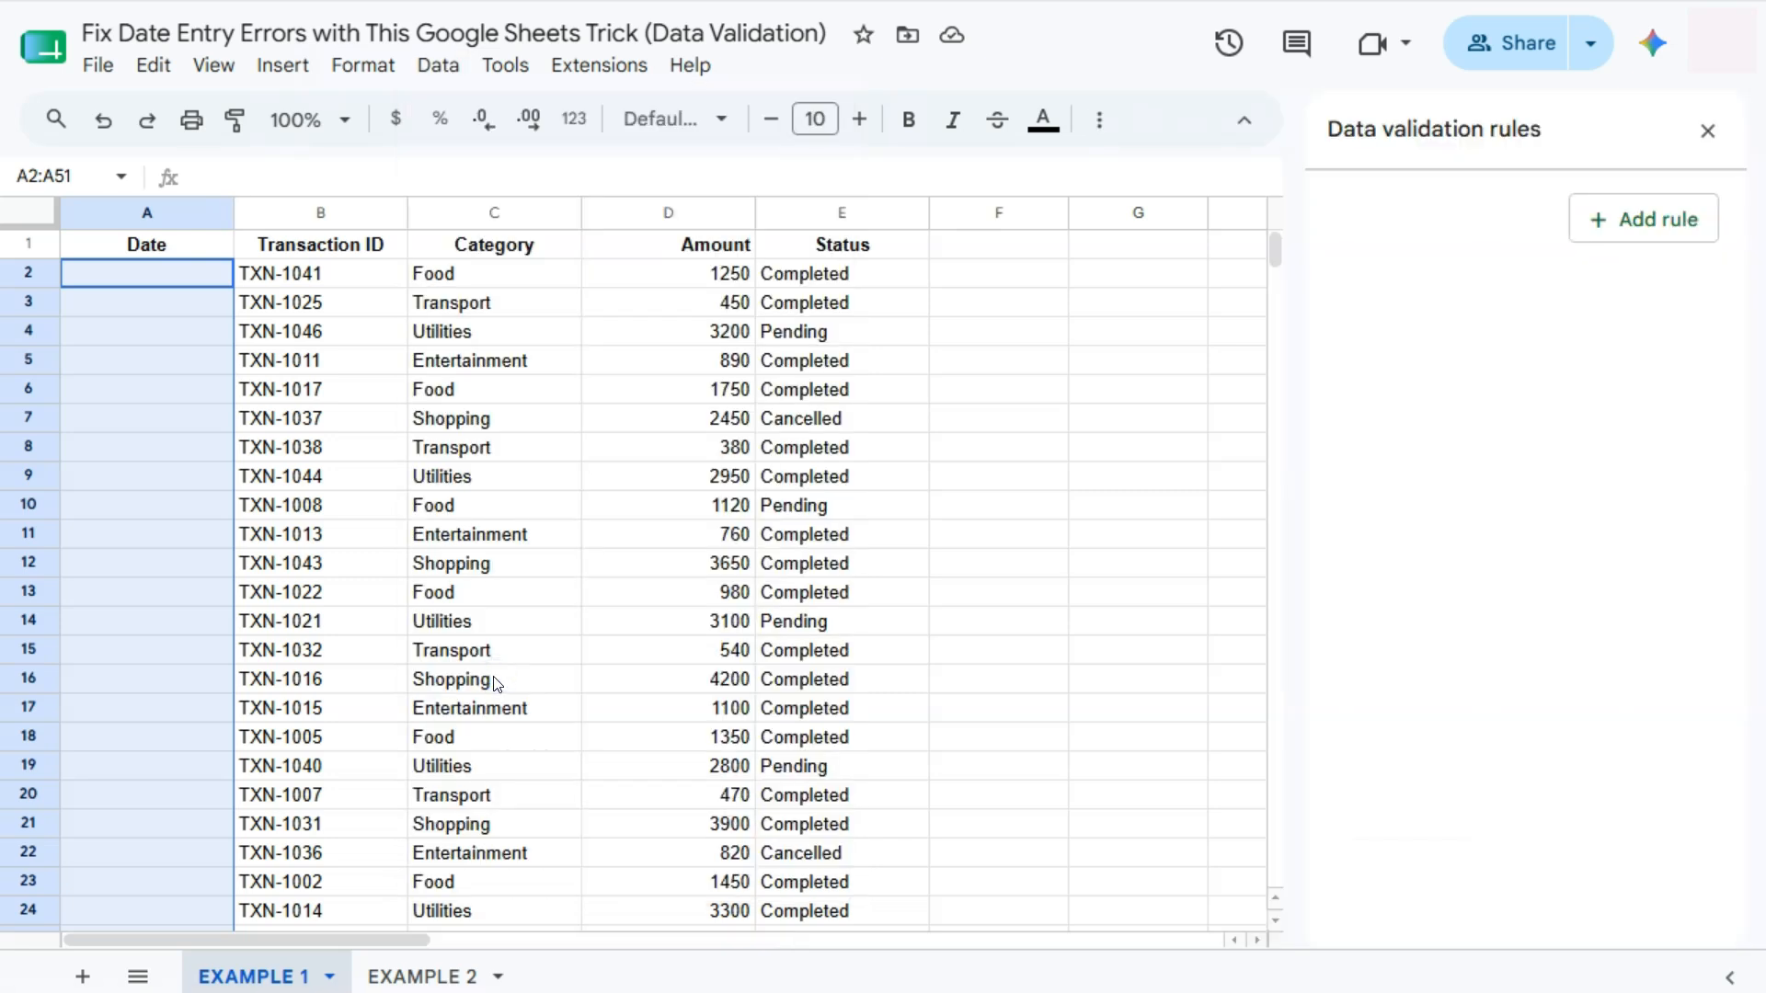
click(1642, 219)
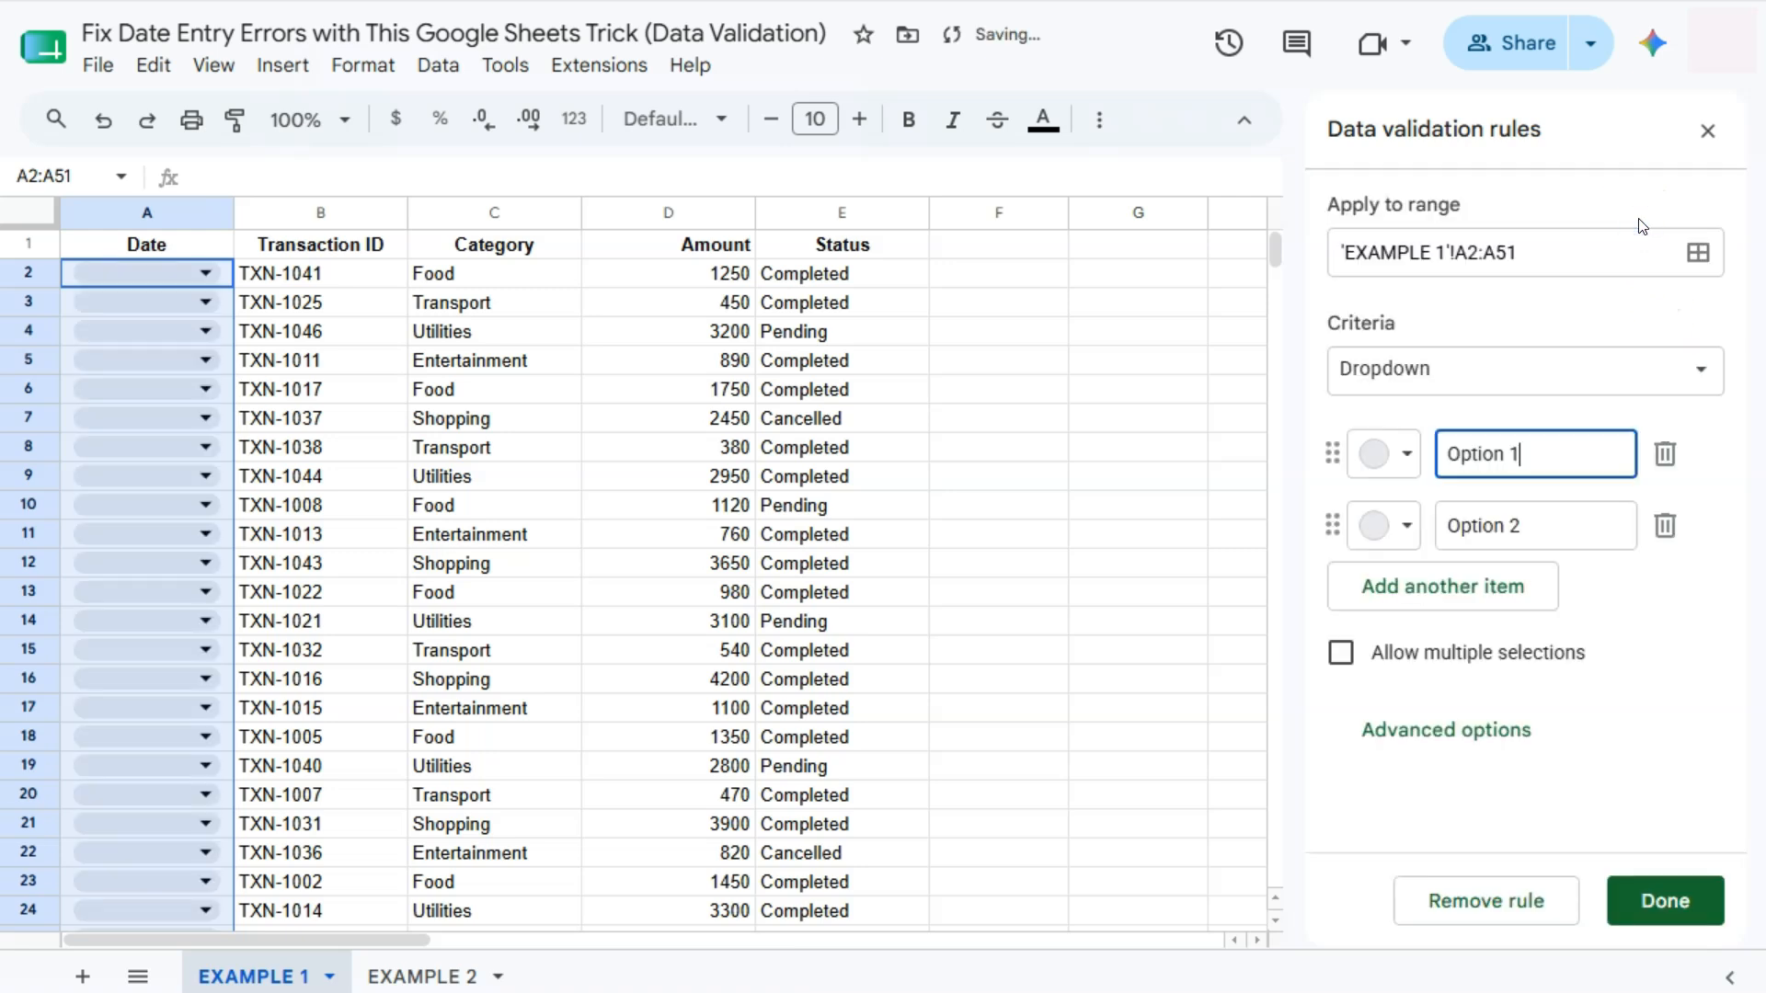
Set the rule's criteria to "Is valid date" with "Show a warning" for invalid data, and save the rule
click(1447, 381)
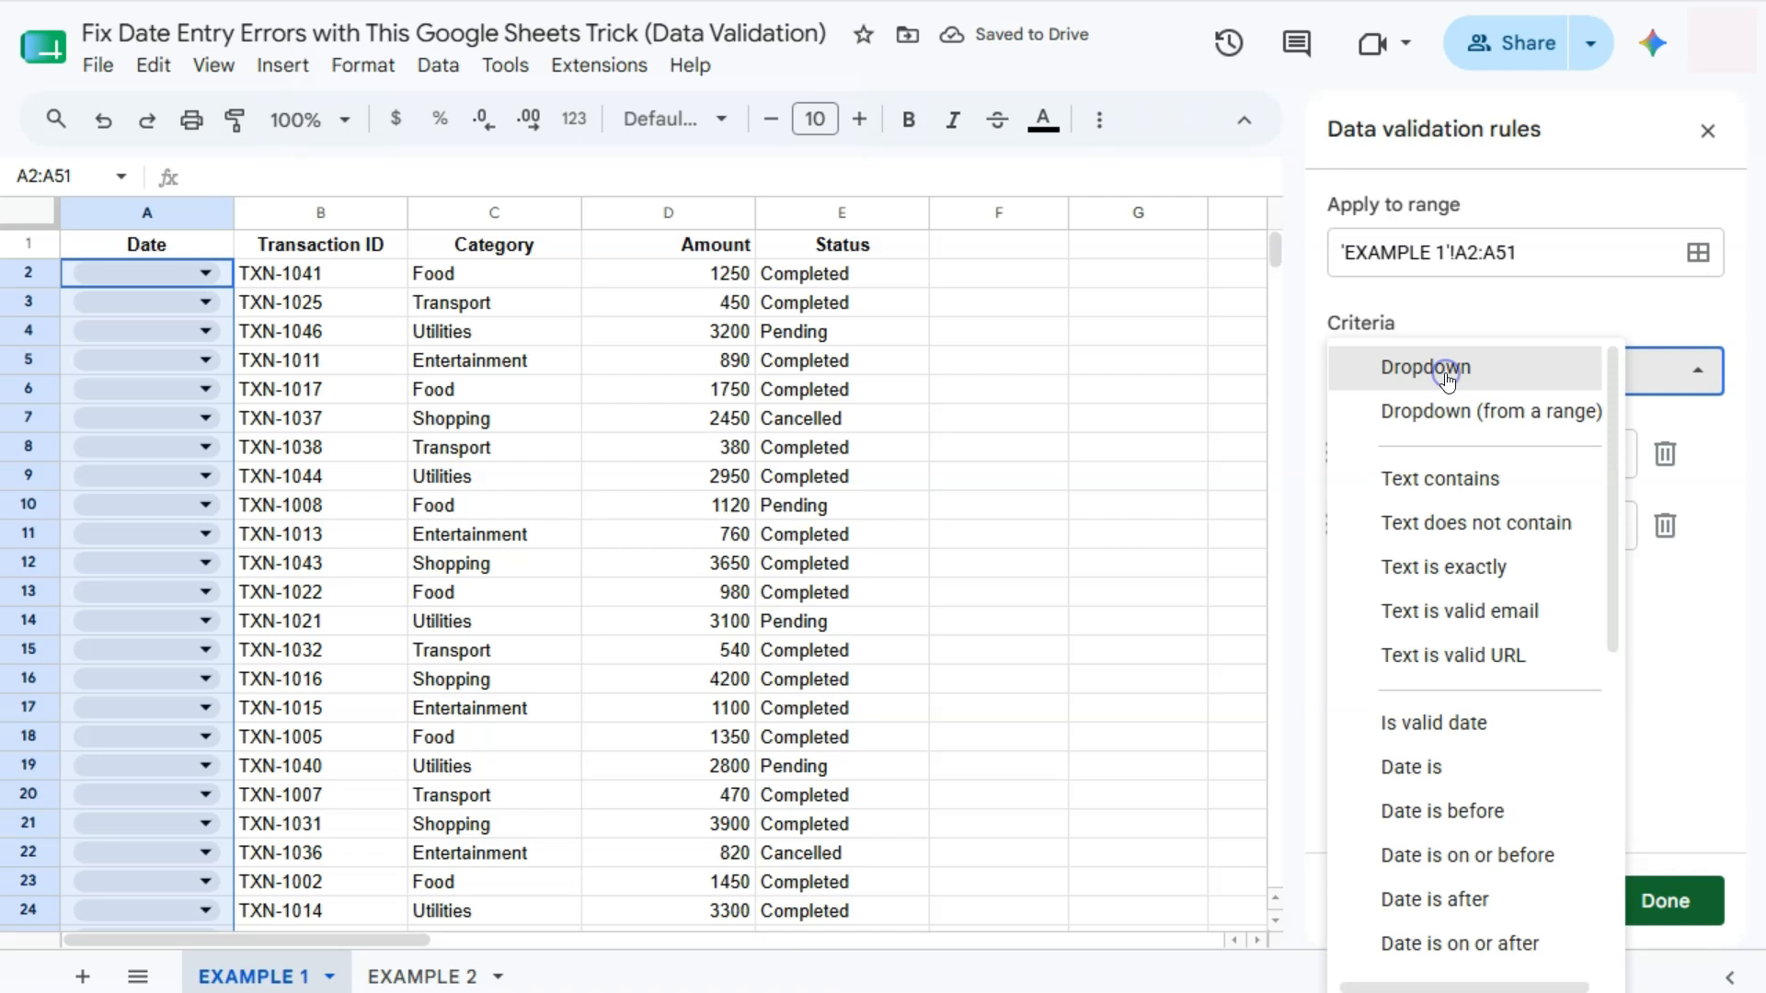
click(1526, 728)
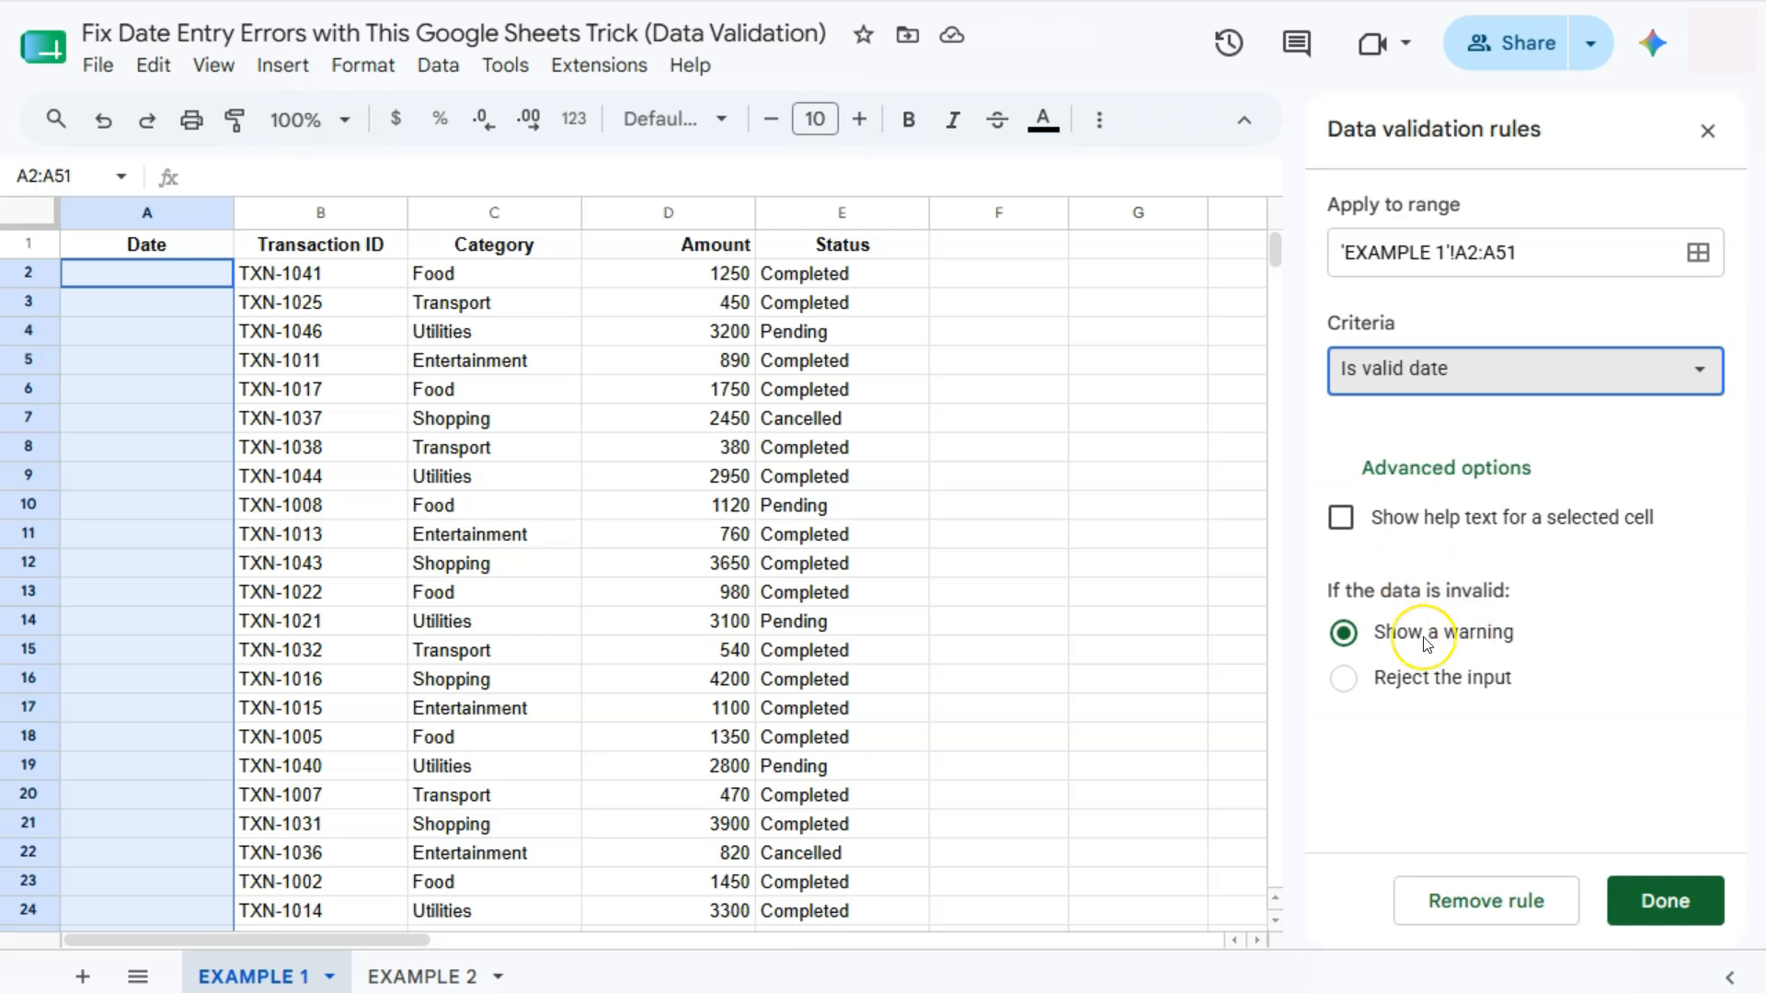
click(1344, 680)
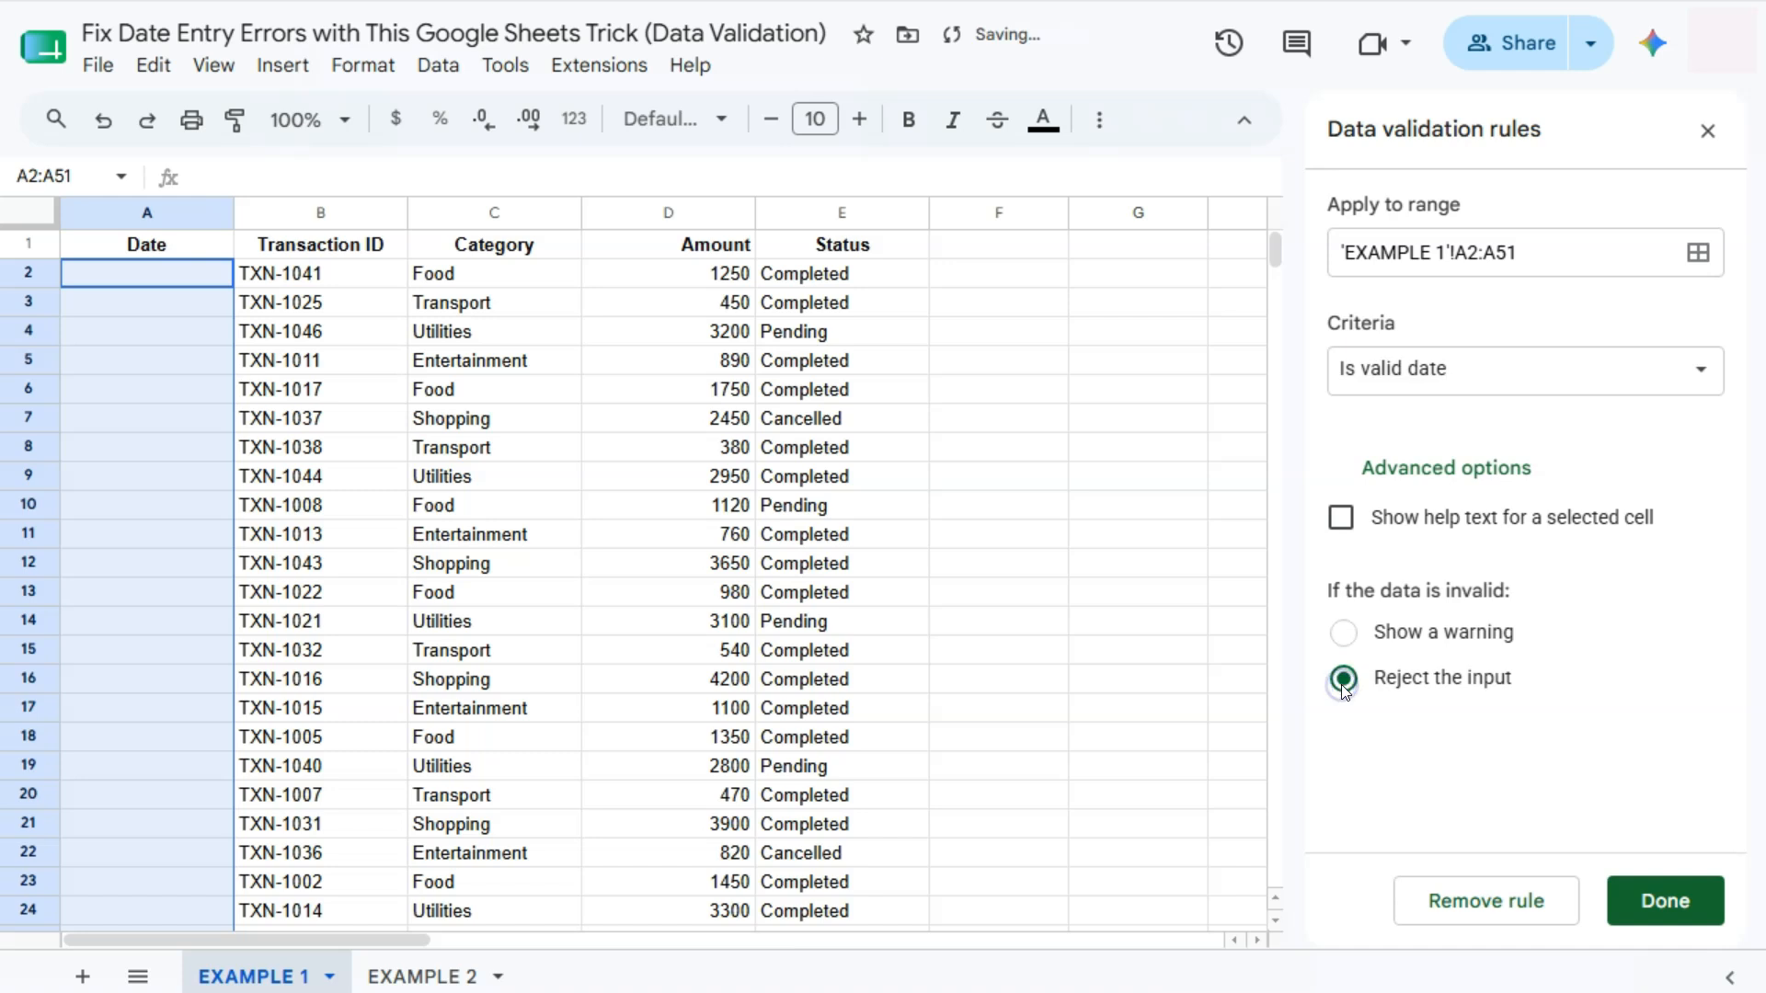
click(1344, 634)
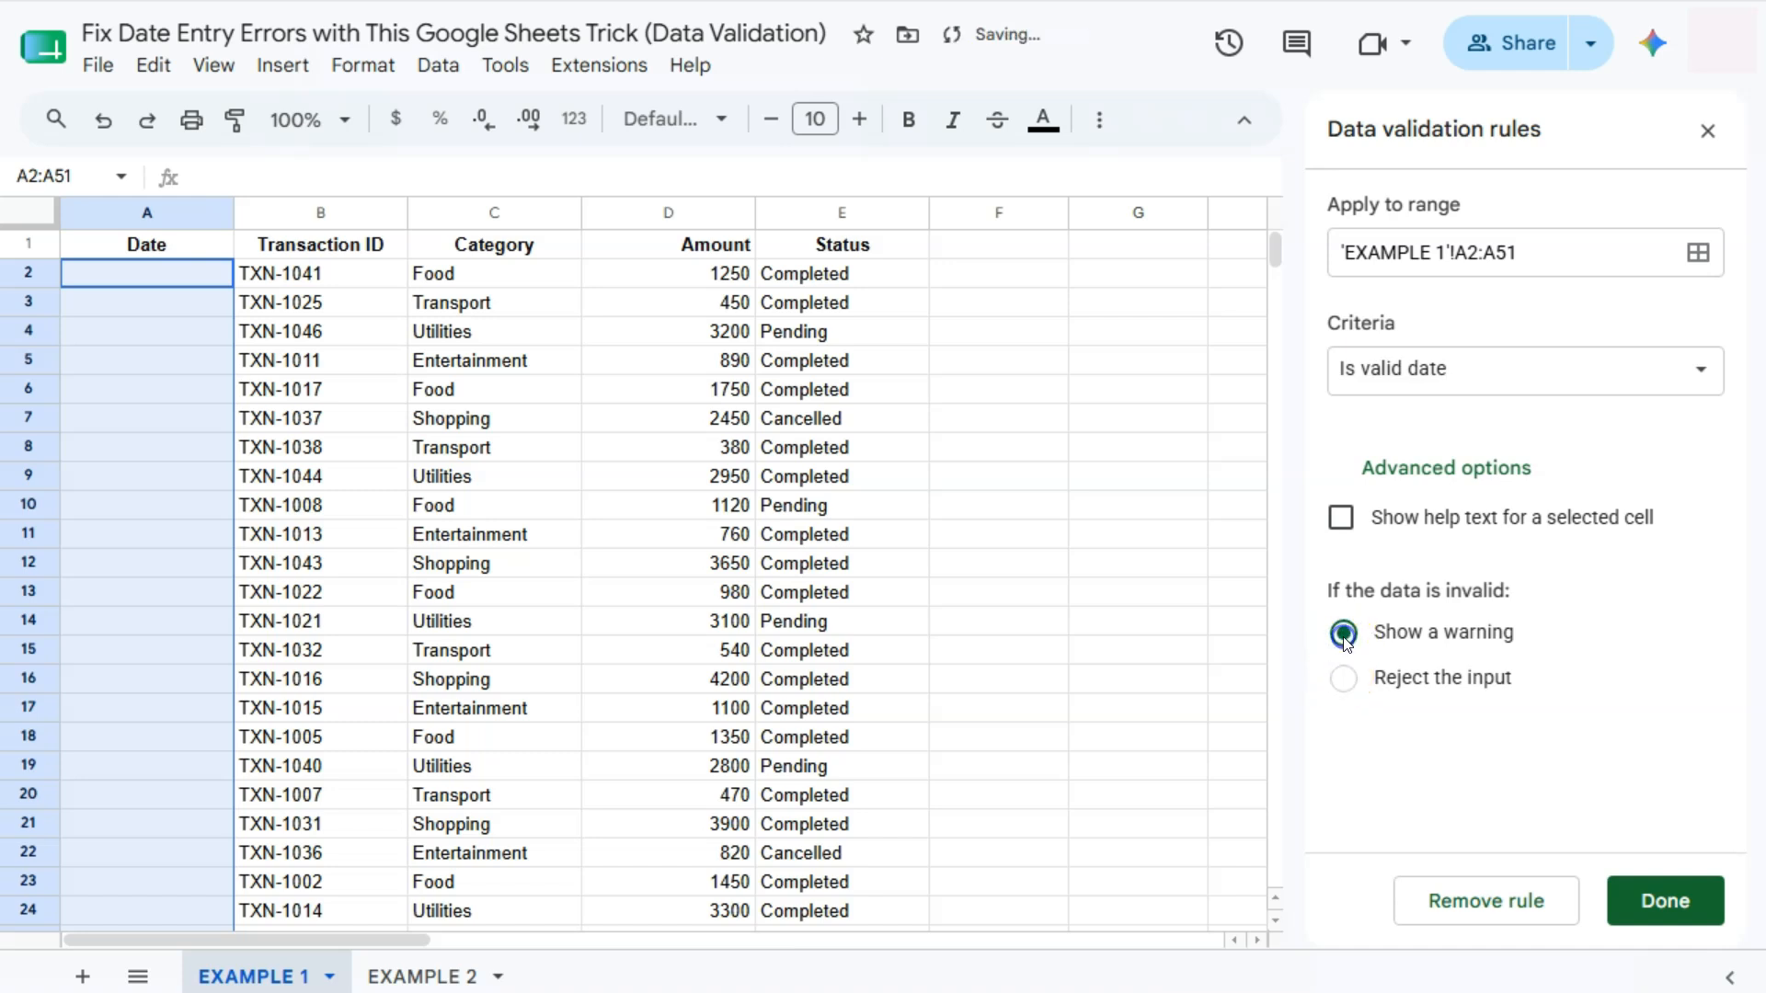
click(1666, 900)
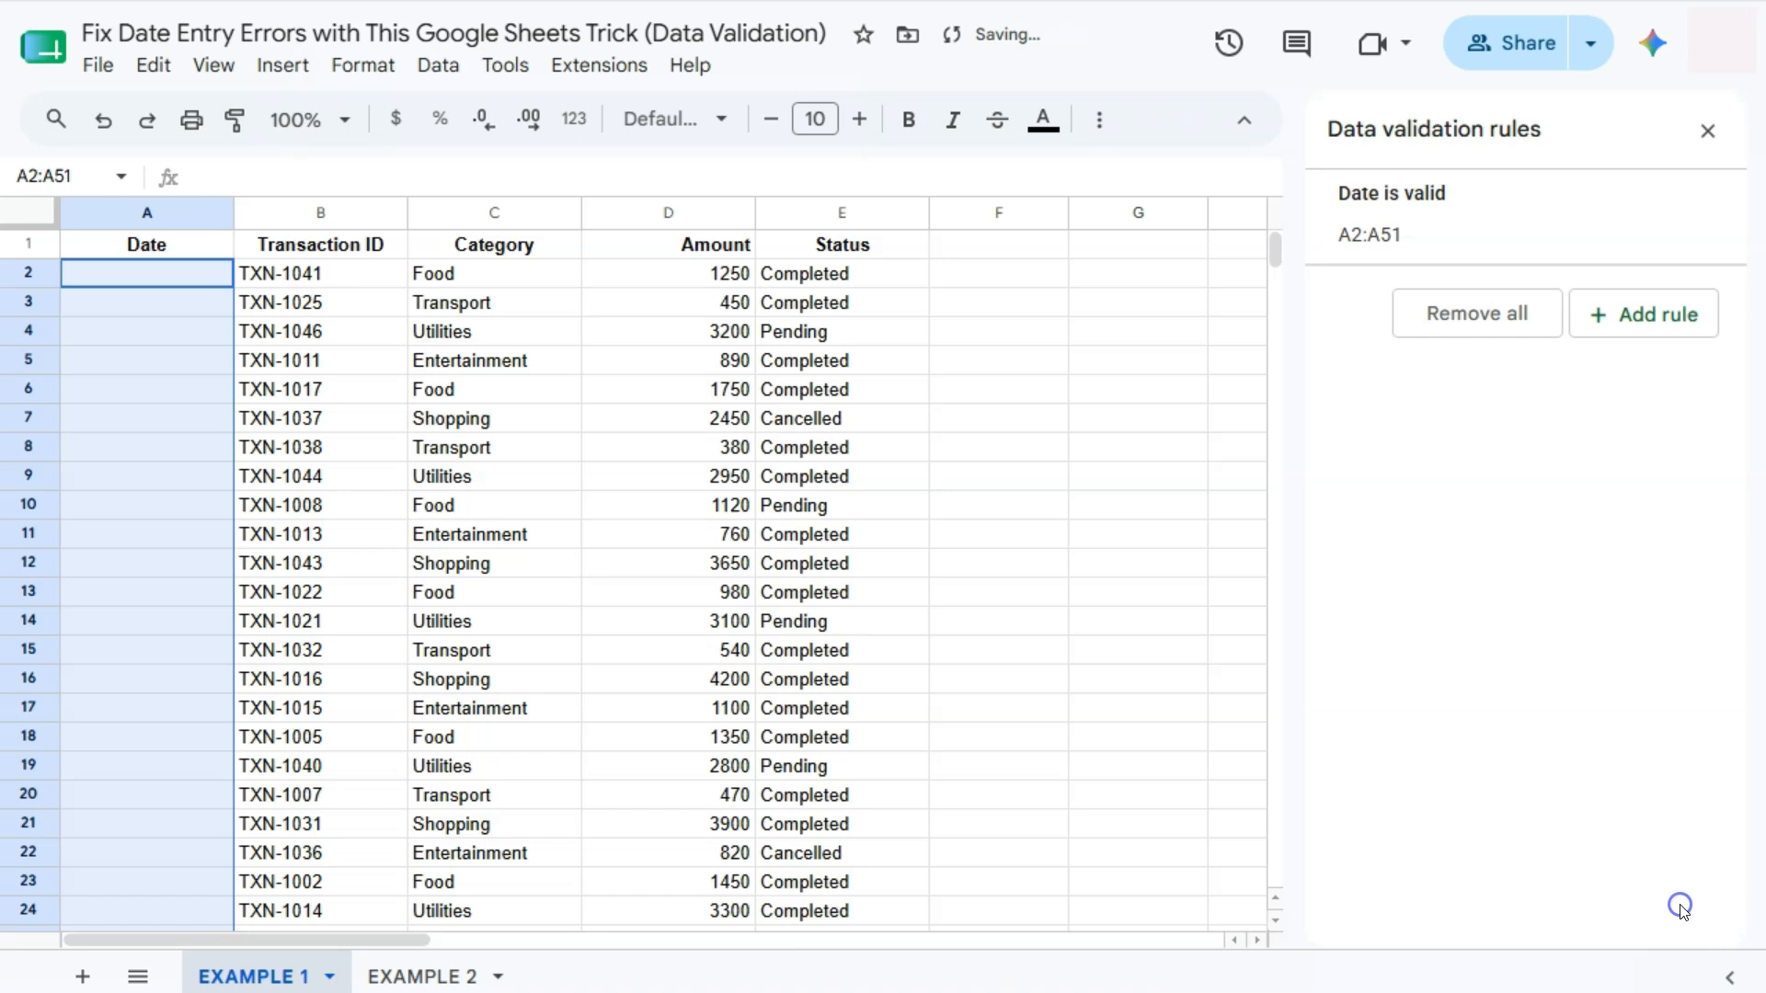
Enter 123 in cell A2 to test the date rule and view the cell's validation note
click(204, 274)
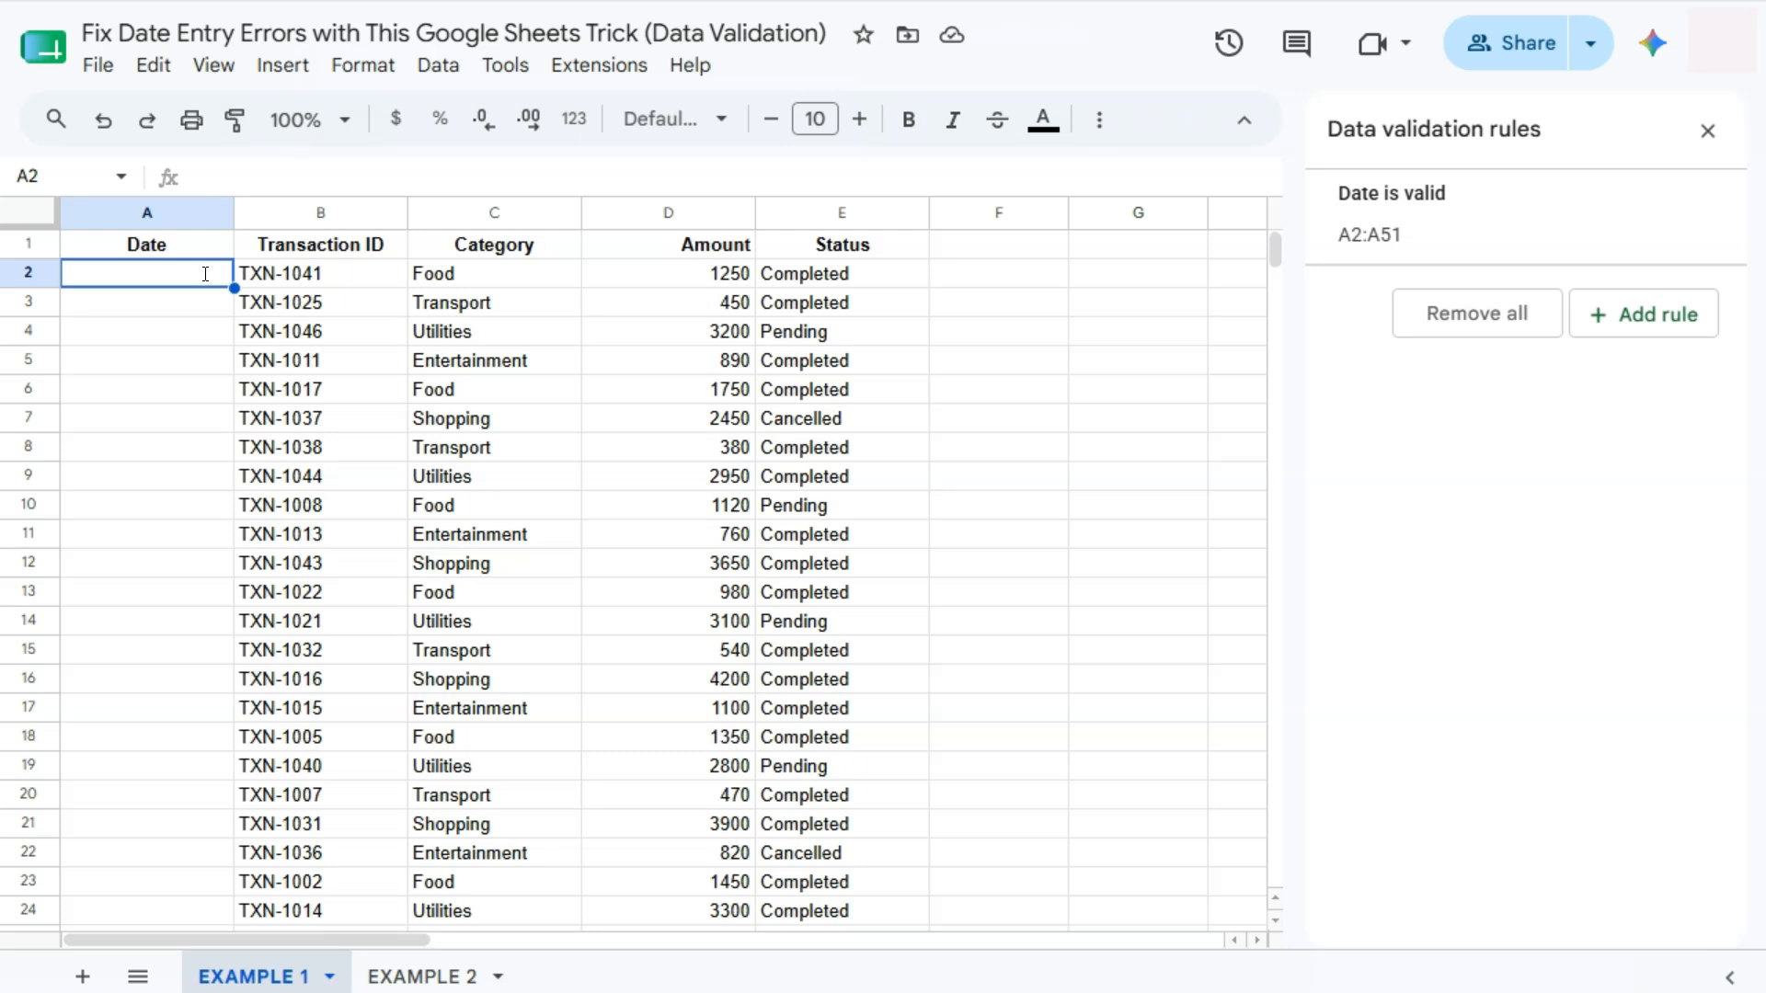
text(123)
key(Return)
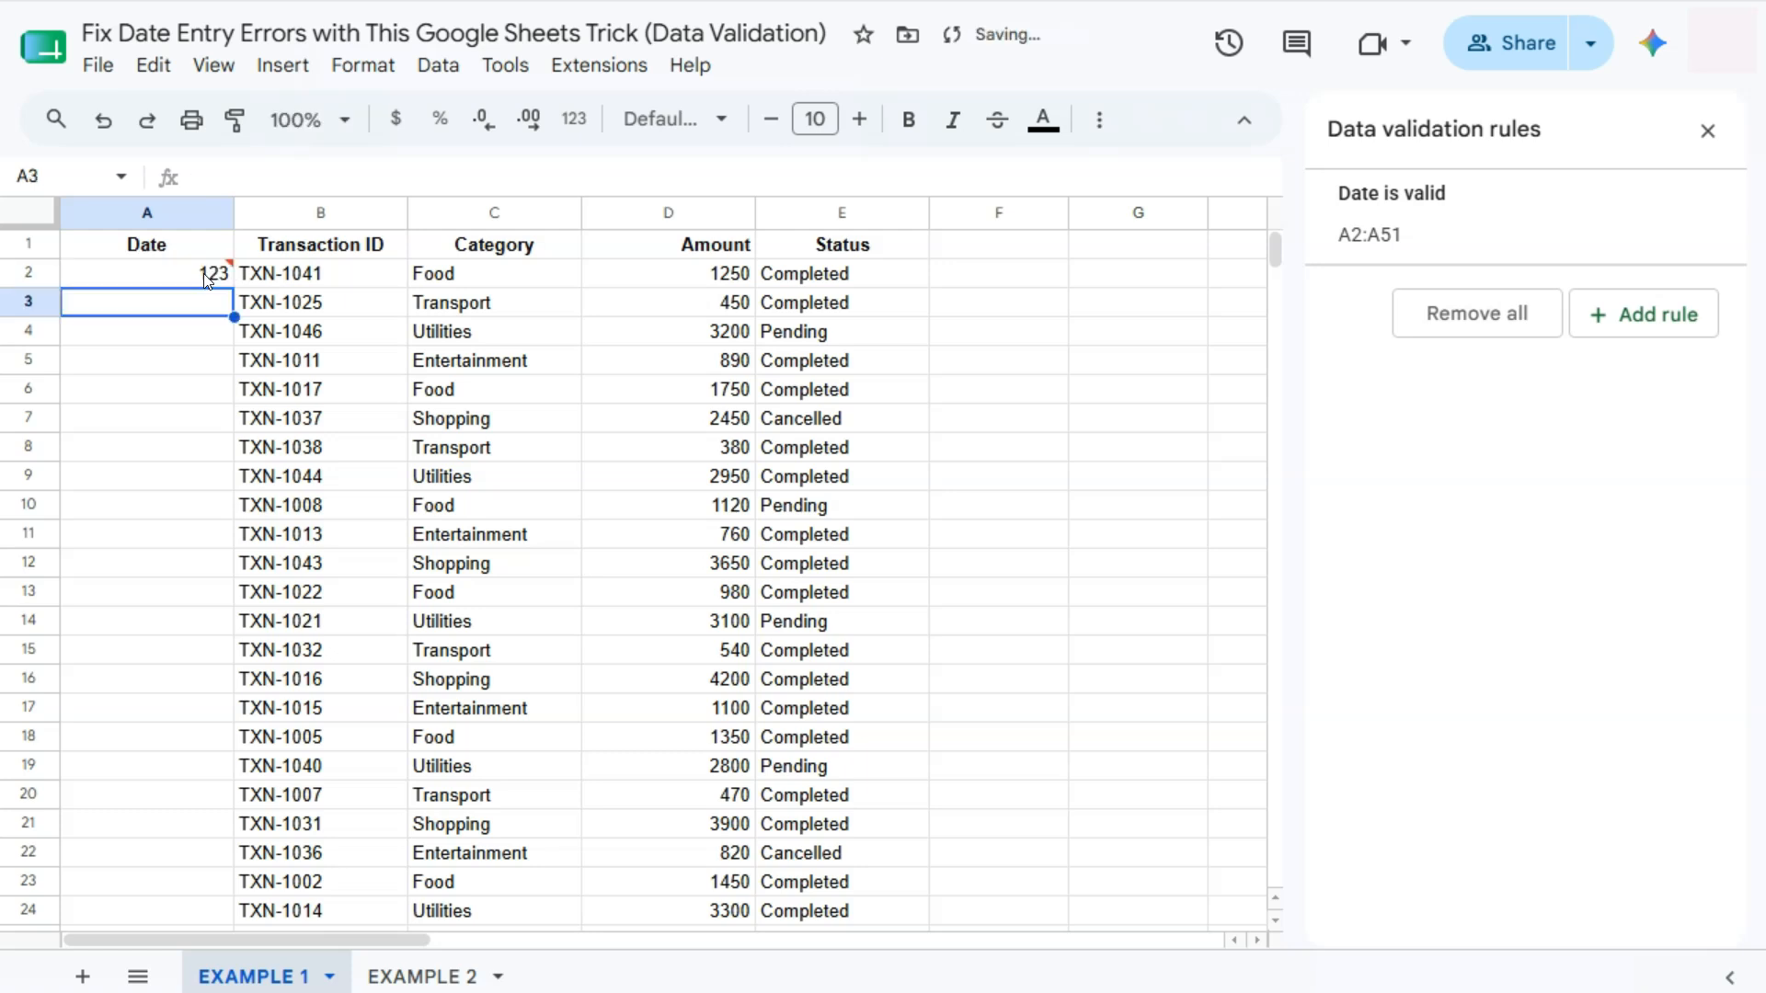
mouse_move(228, 271)
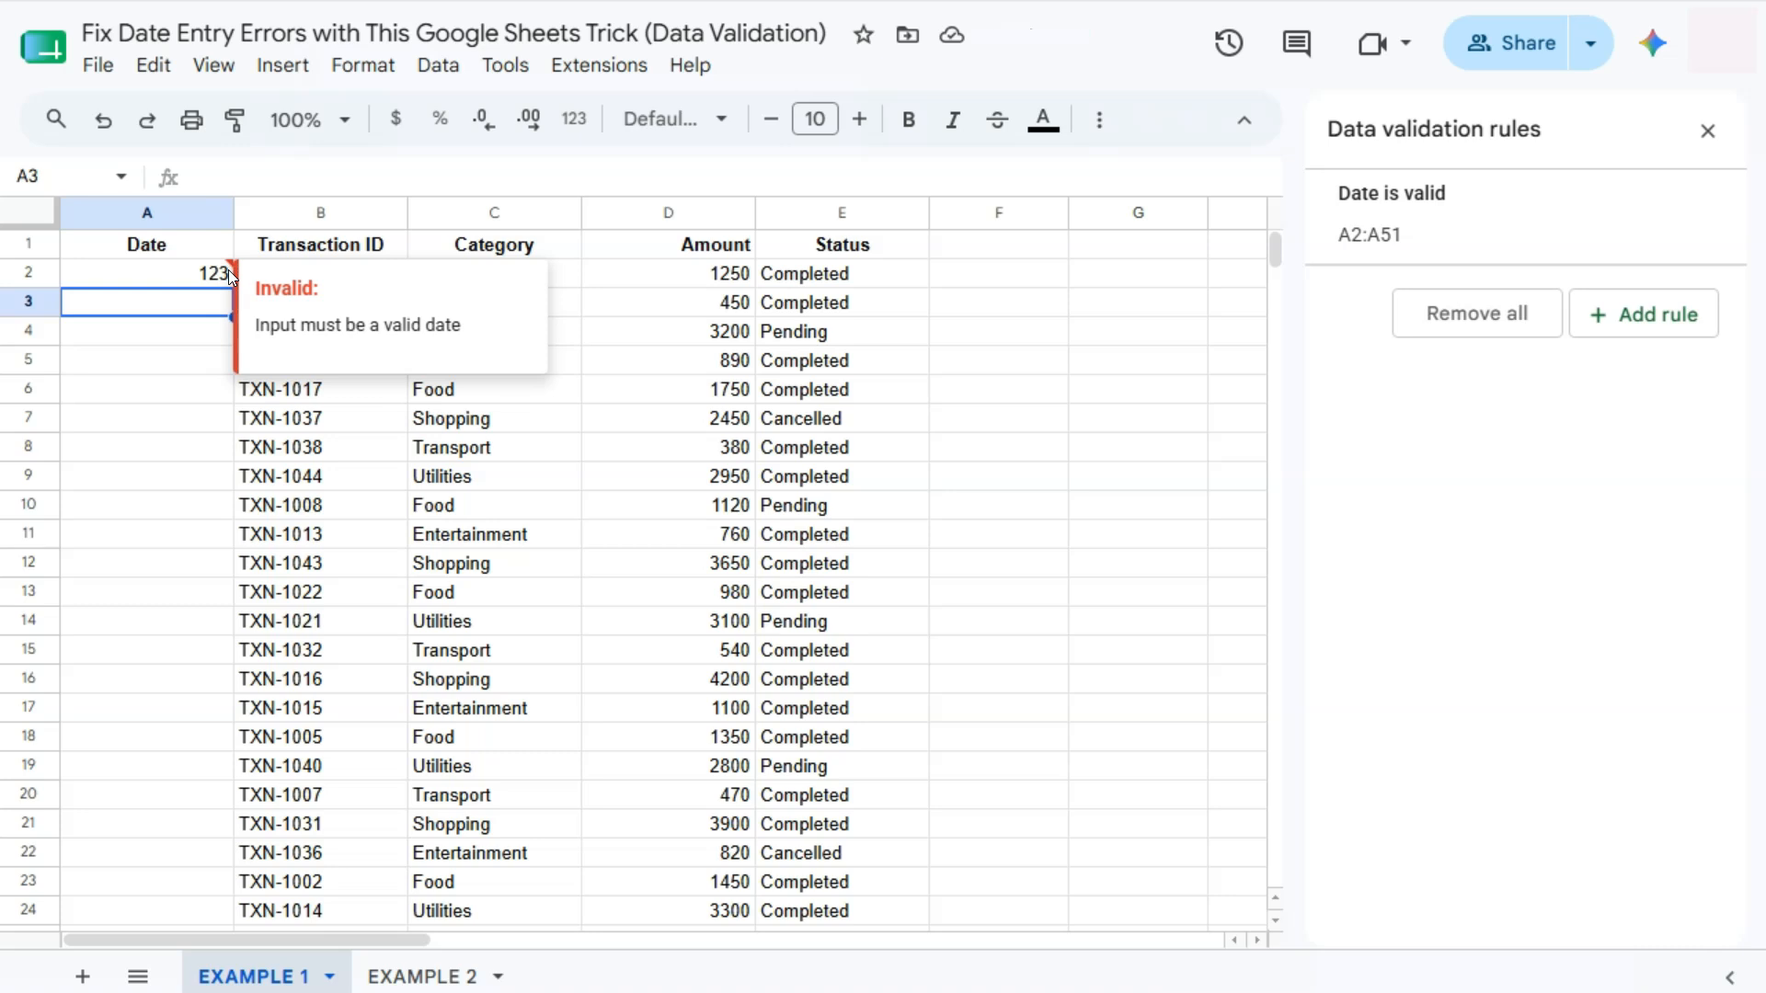
Replace the entry in cell A2 with May 15, 2026 from the date picker, and clear the cell again
double_click(225, 271)
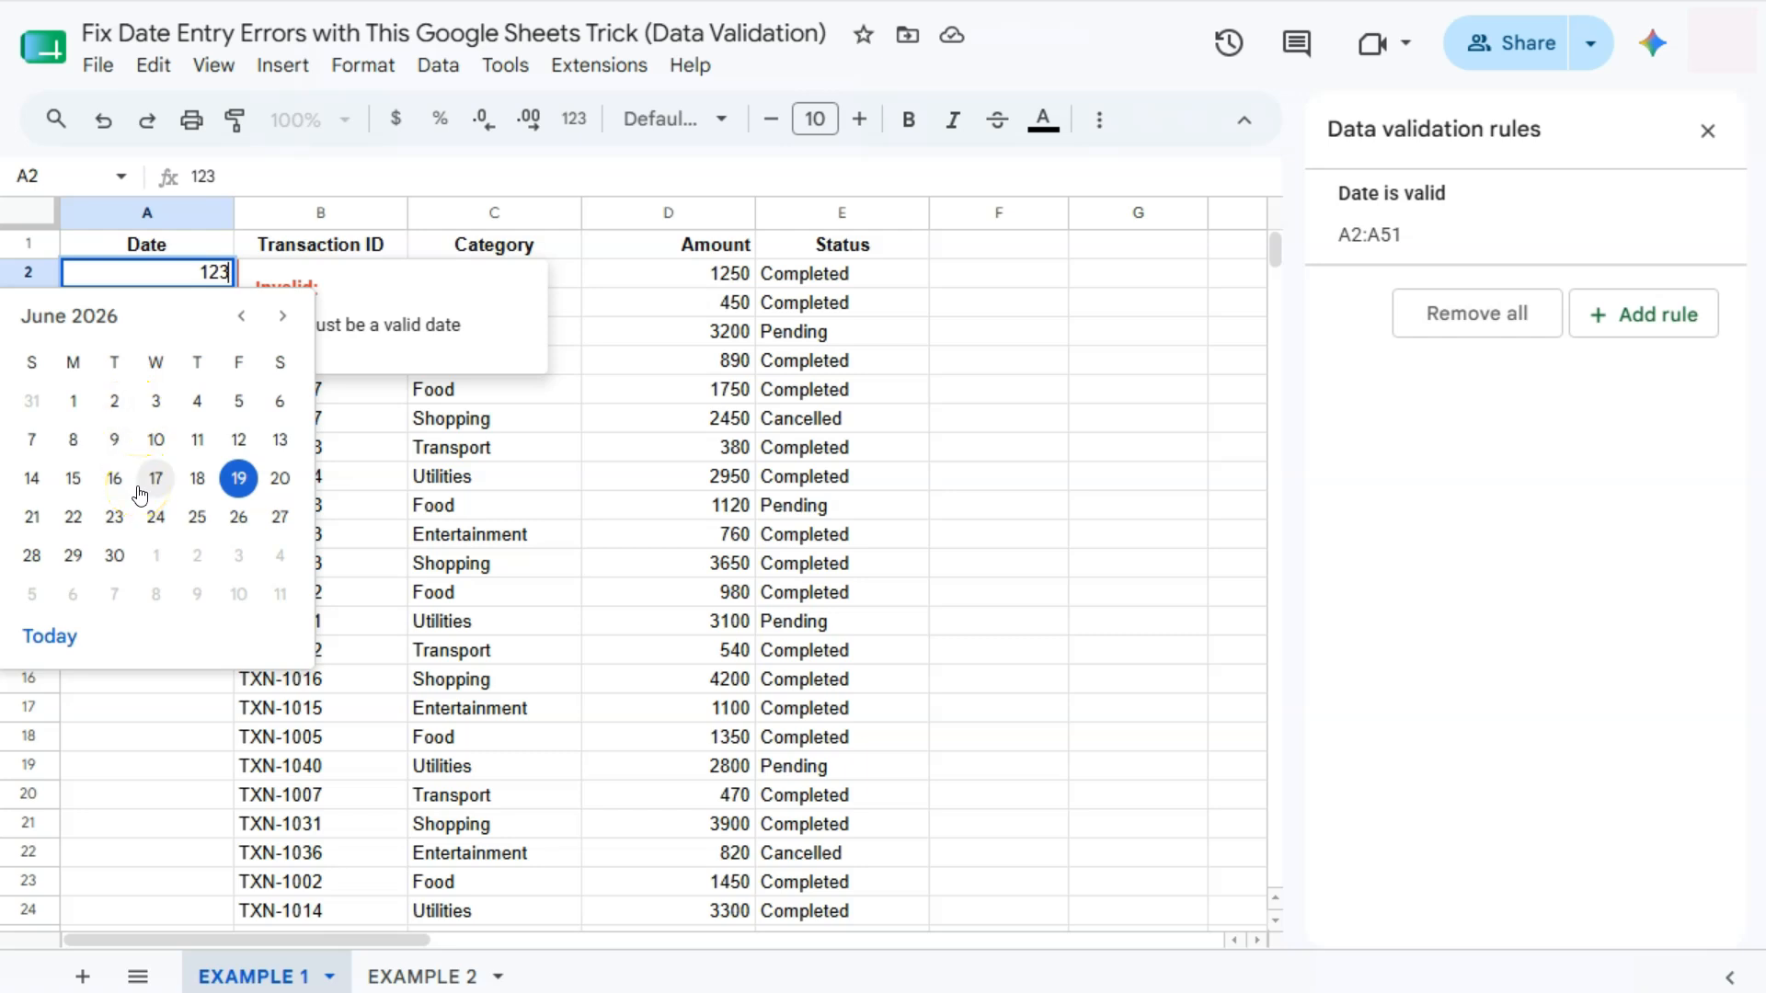
click(242, 318)
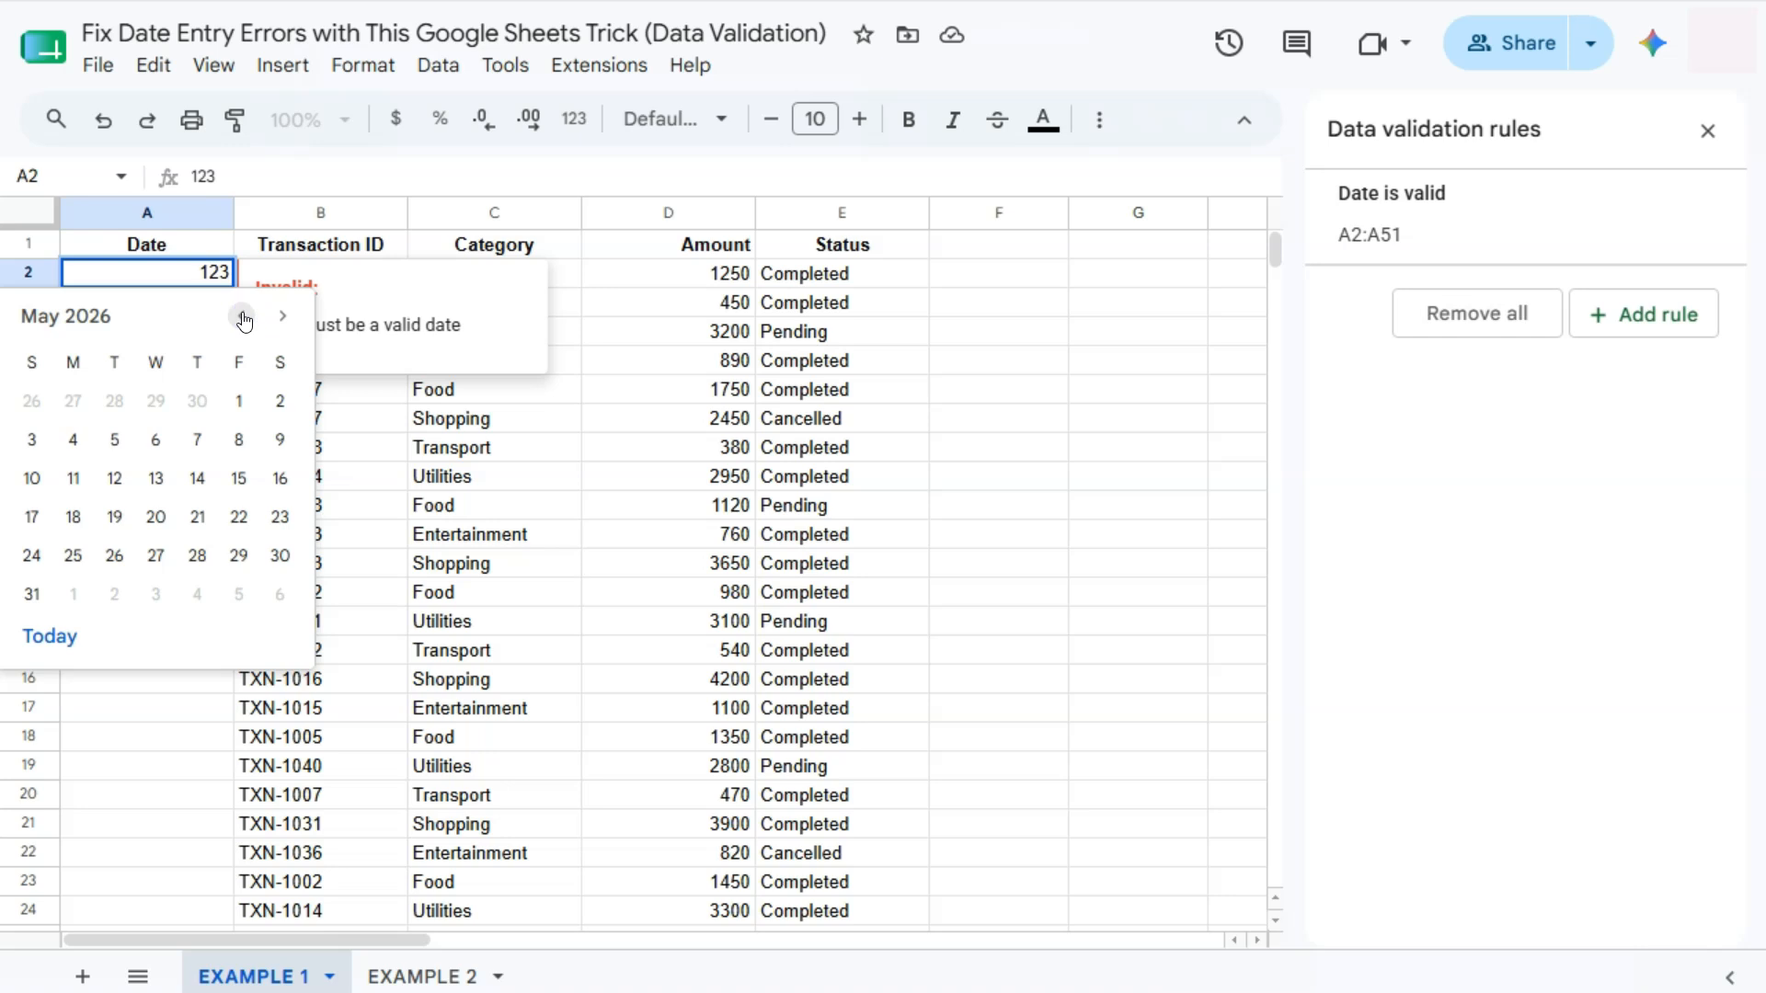
click(238, 477)
click(220, 421)
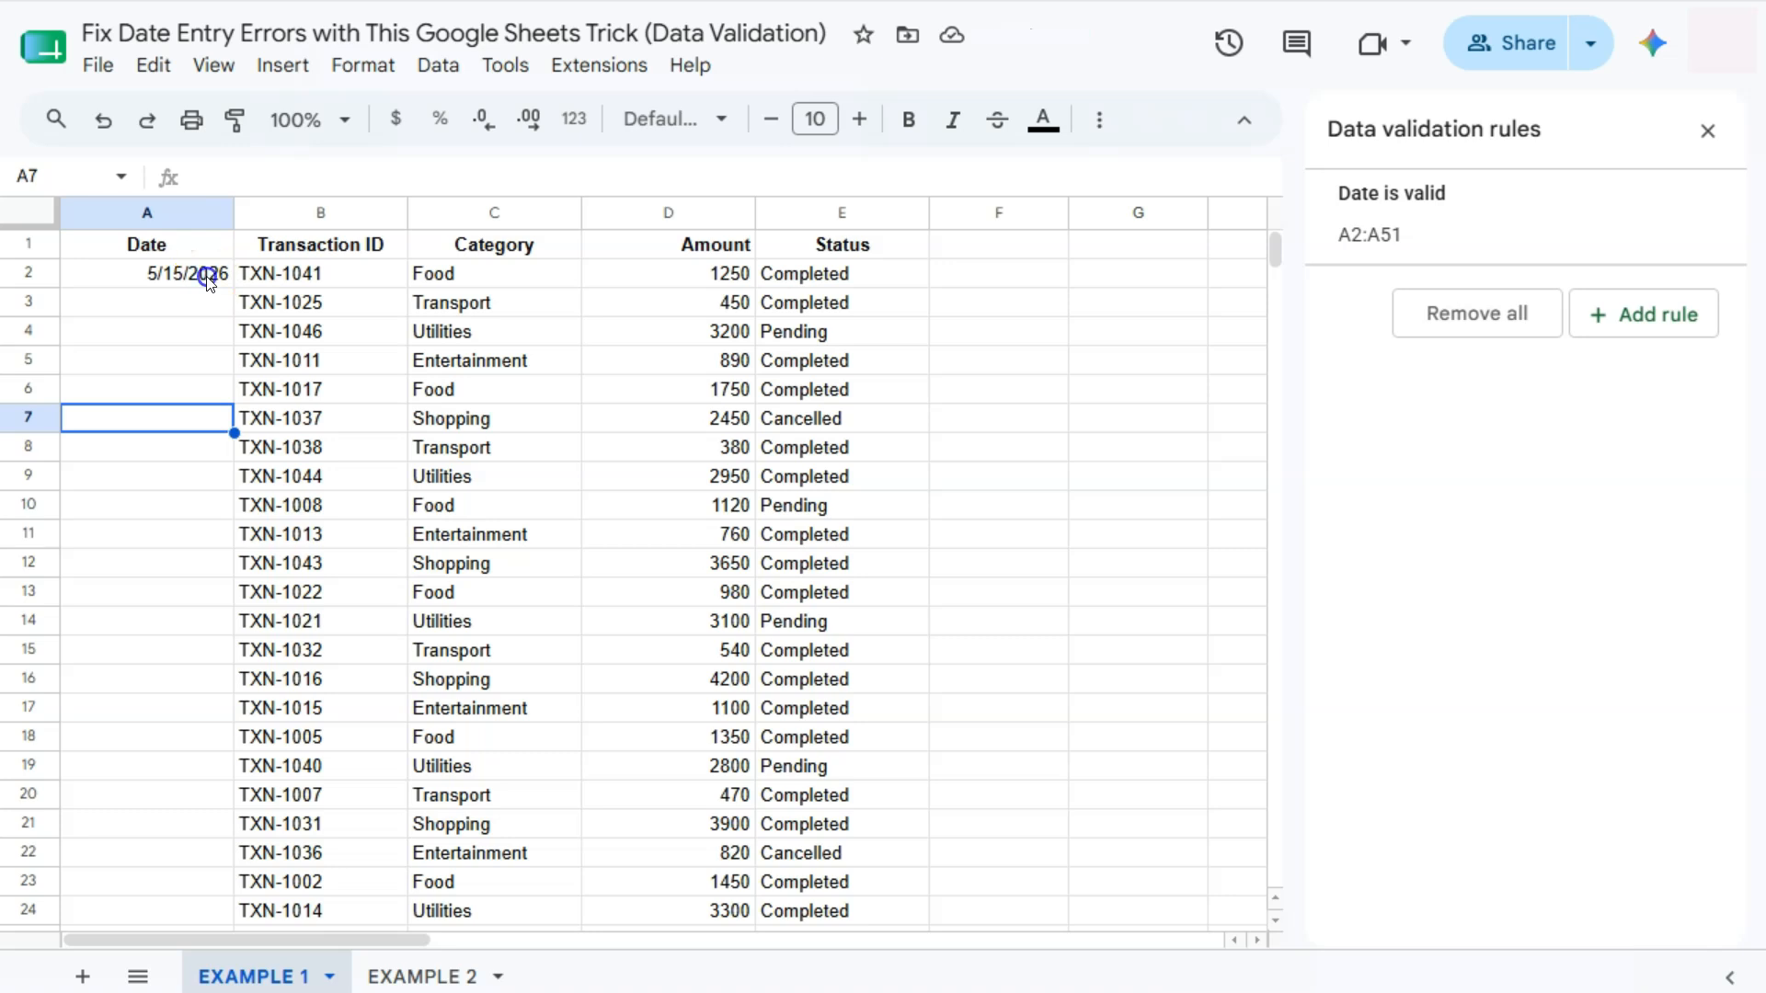
click(208, 282)
key(Delete)
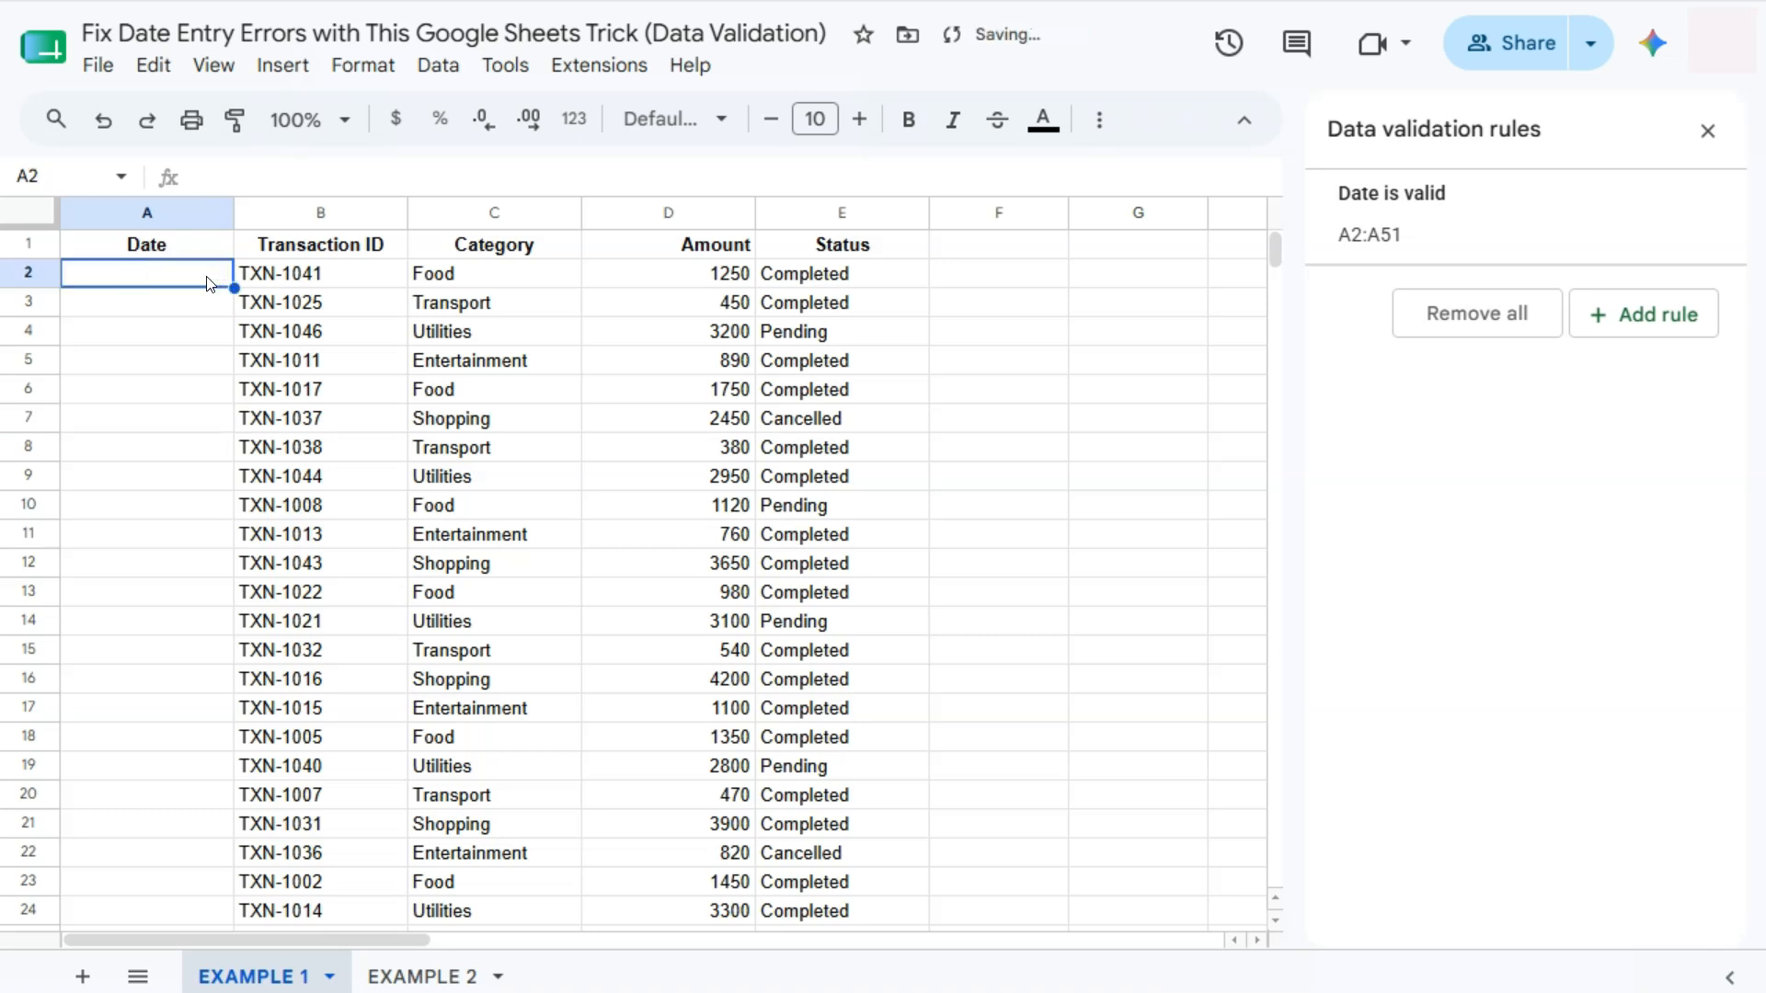
Change the A2:A51 date rule to "Reject the input" for invalid data and save it
click(1472, 226)
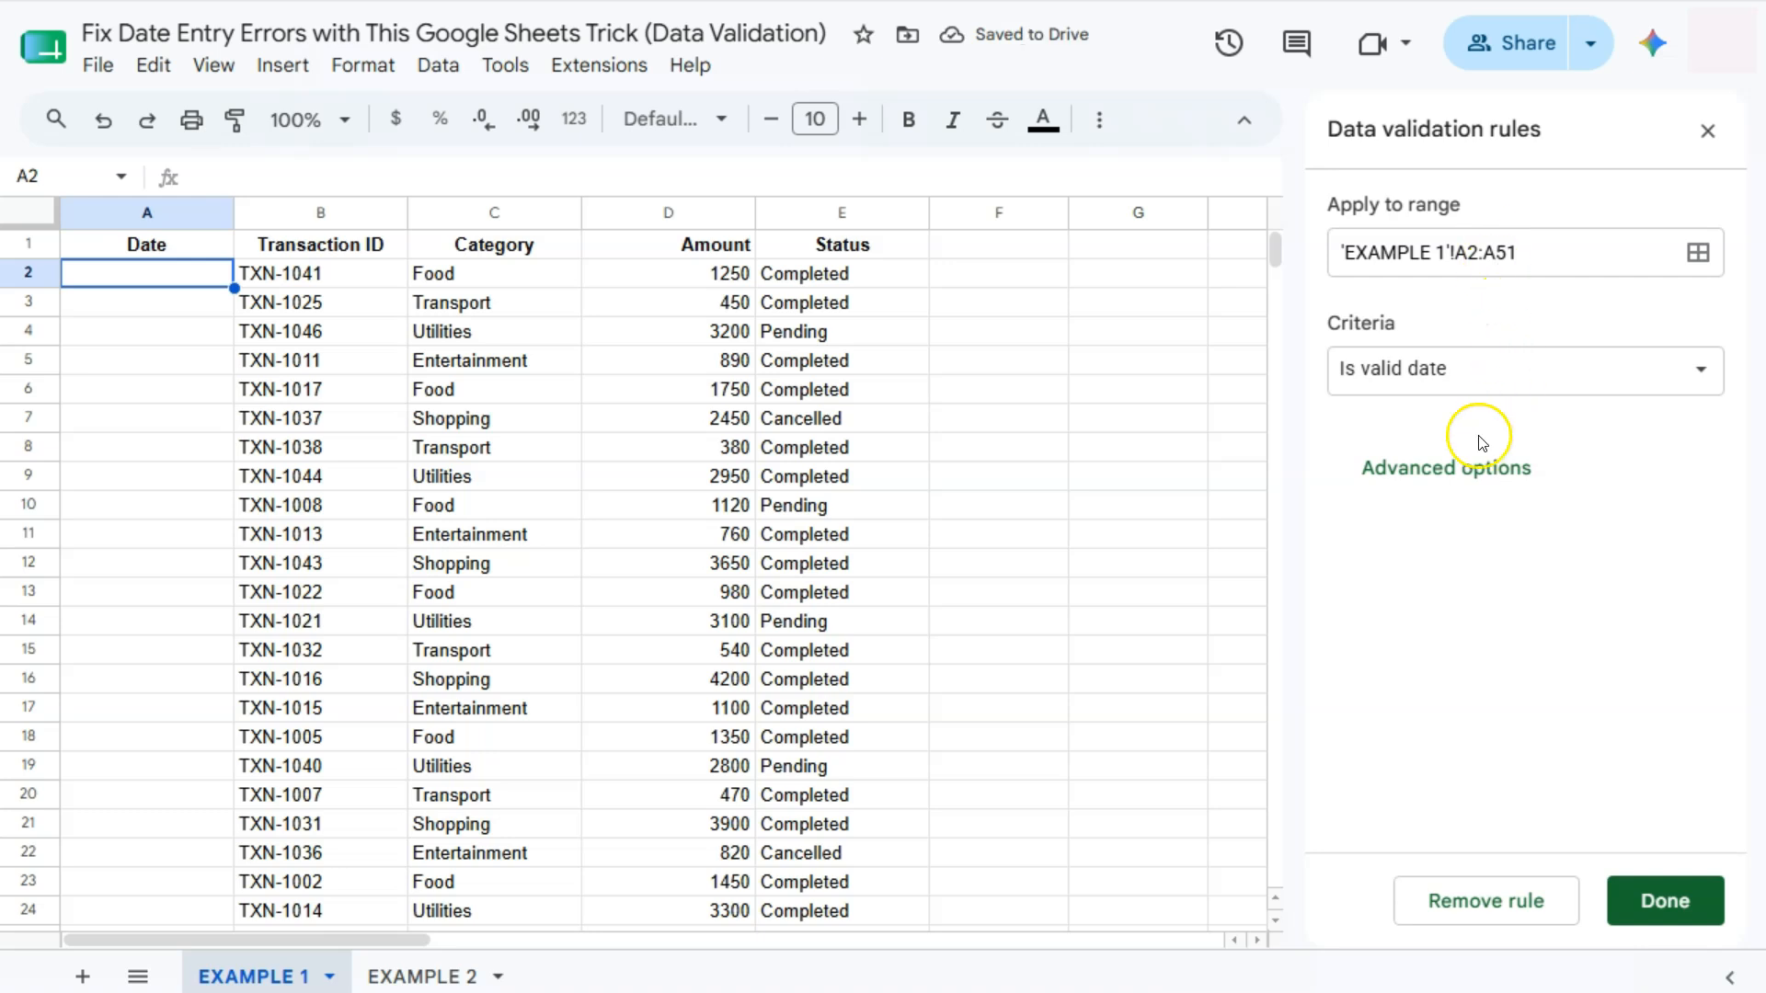
click(1462, 469)
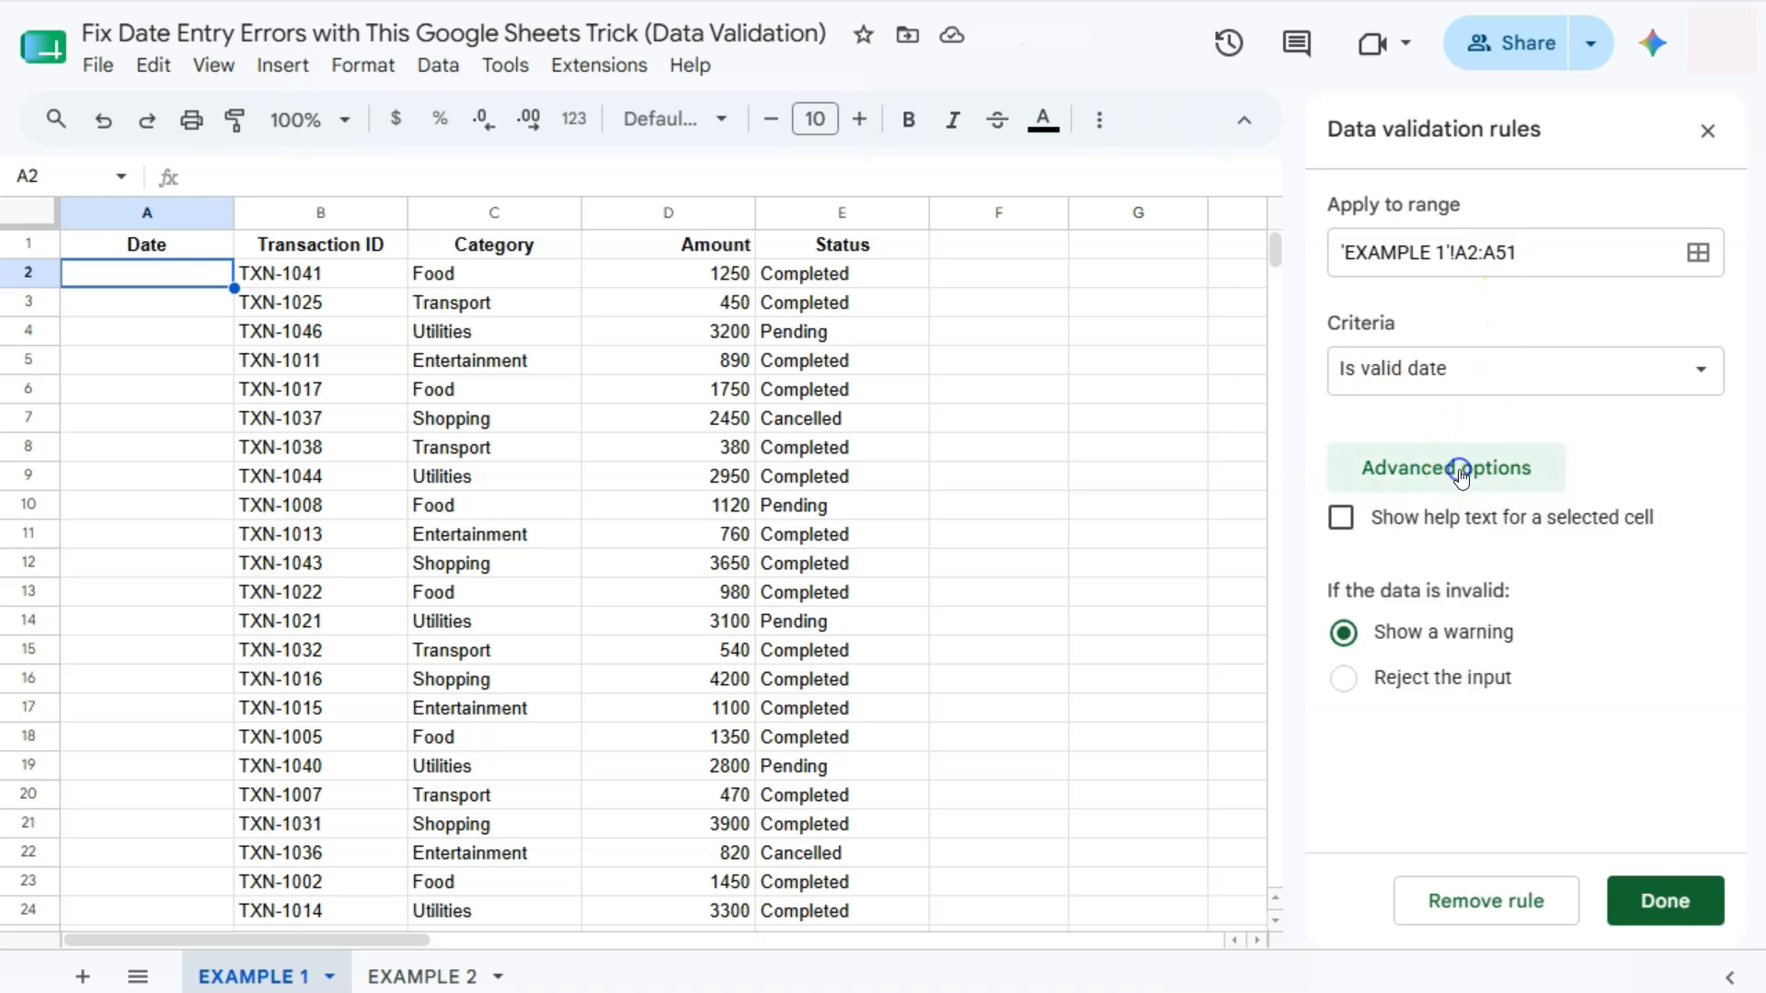
click(1344, 679)
click(1692, 907)
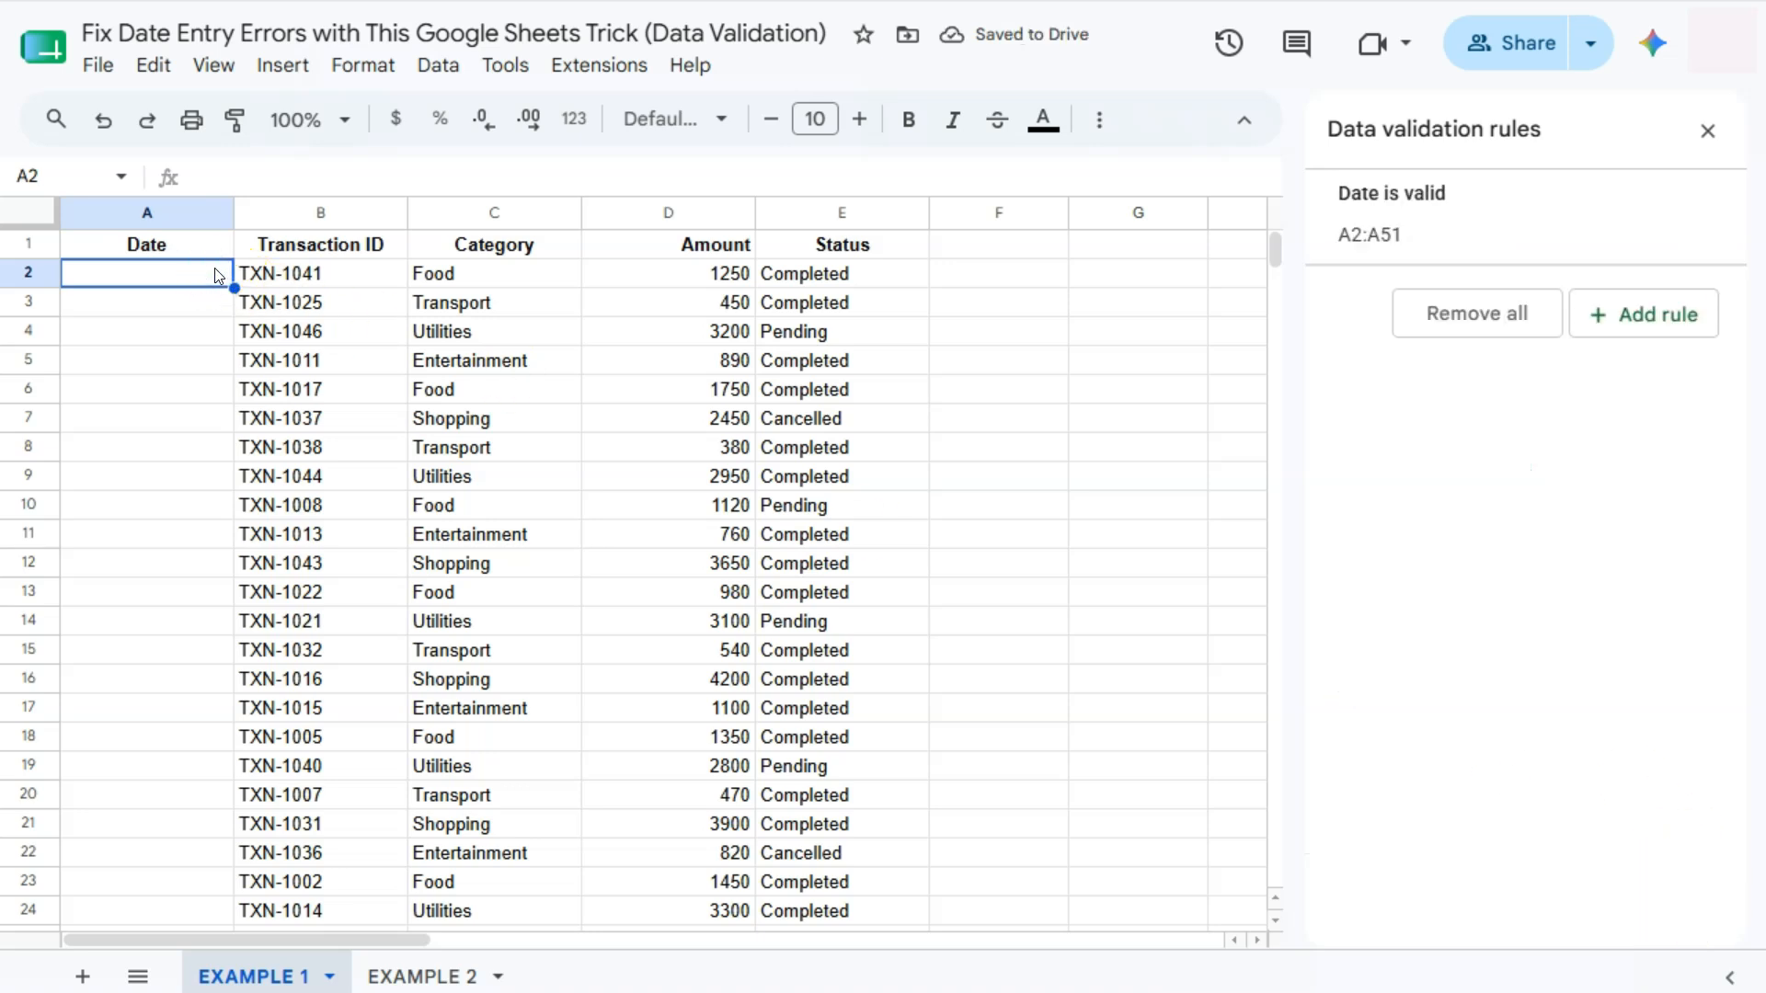
Try to enter 123 in cell A2 under the changed date rule
text(123)
key(Return)
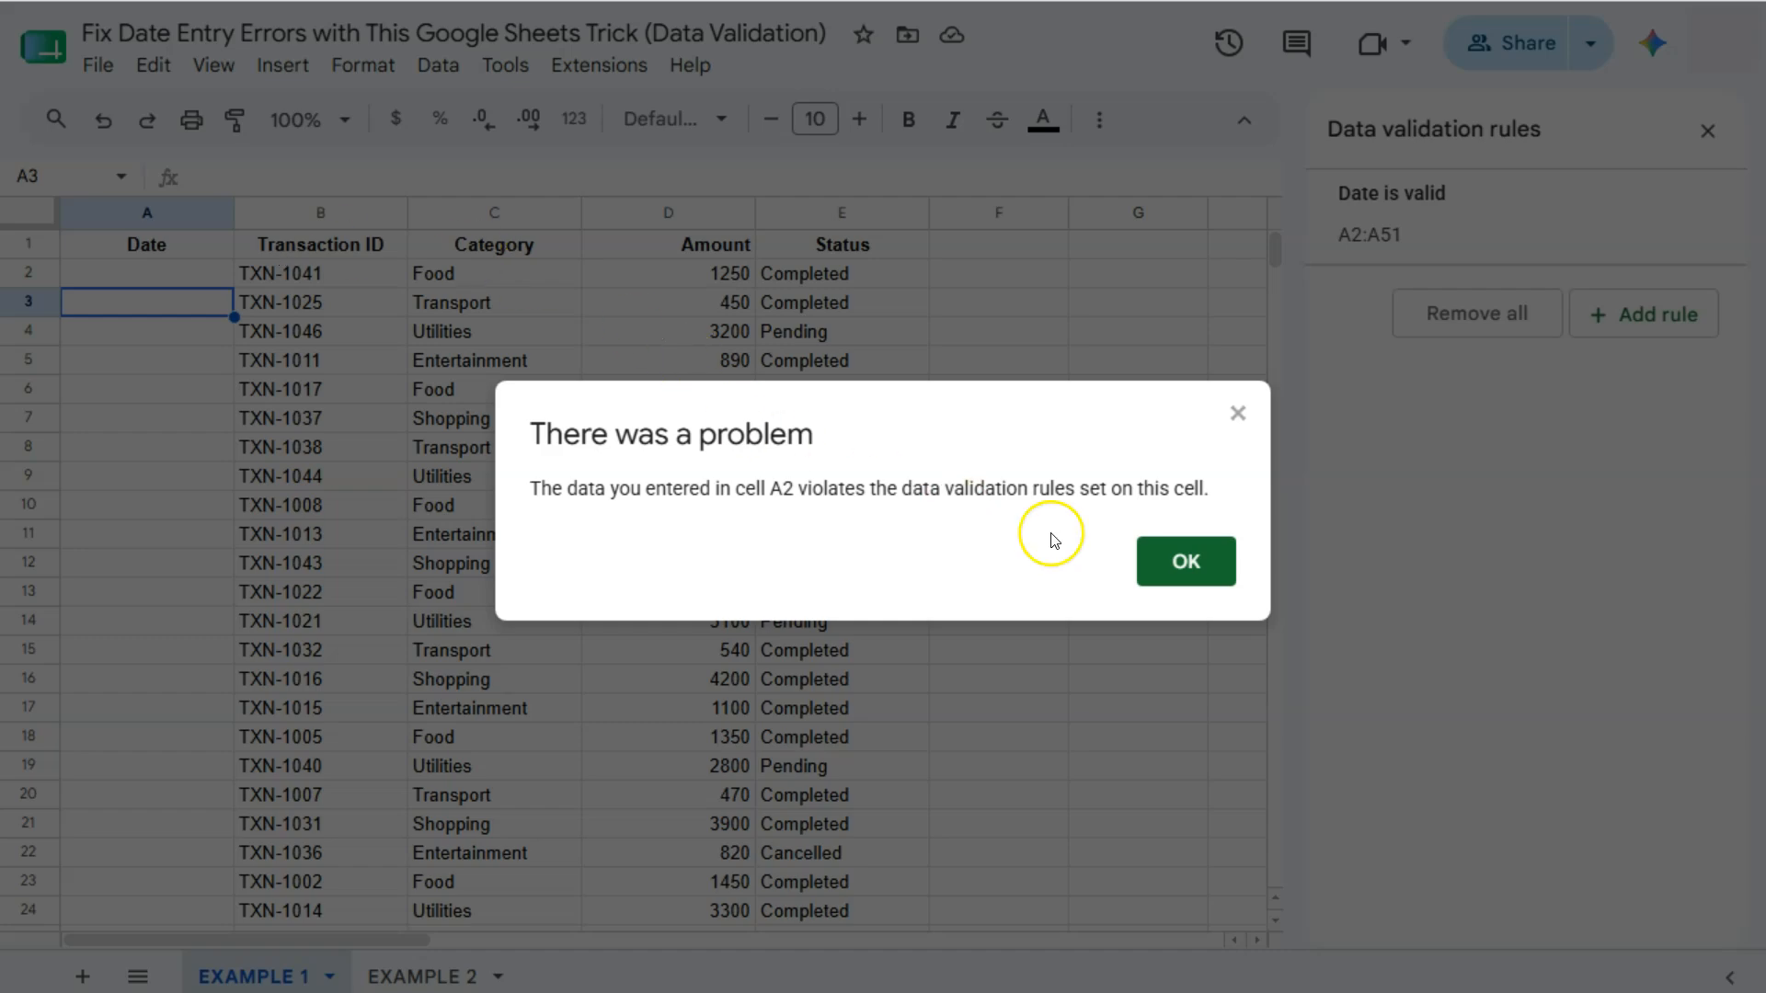
click(1196, 562)
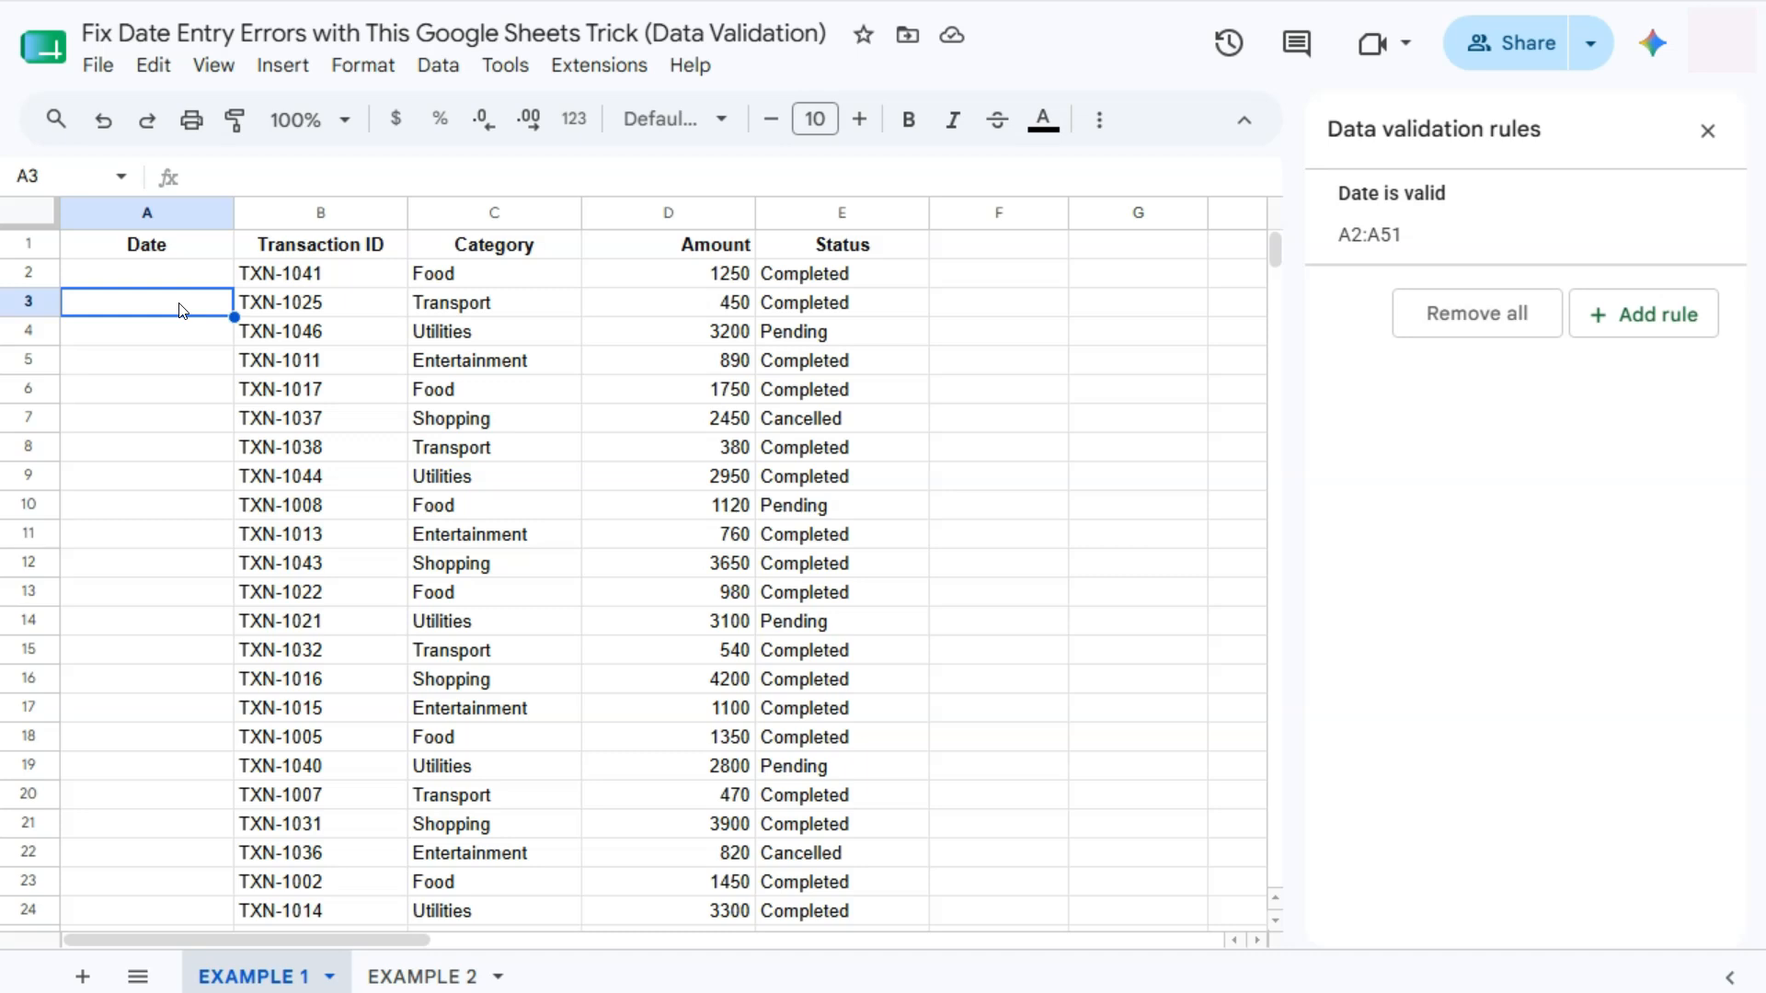
Enter the date 12/25/2025 in cell A2 and check that its date picker opens
click(189, 279)
click(188, 279)
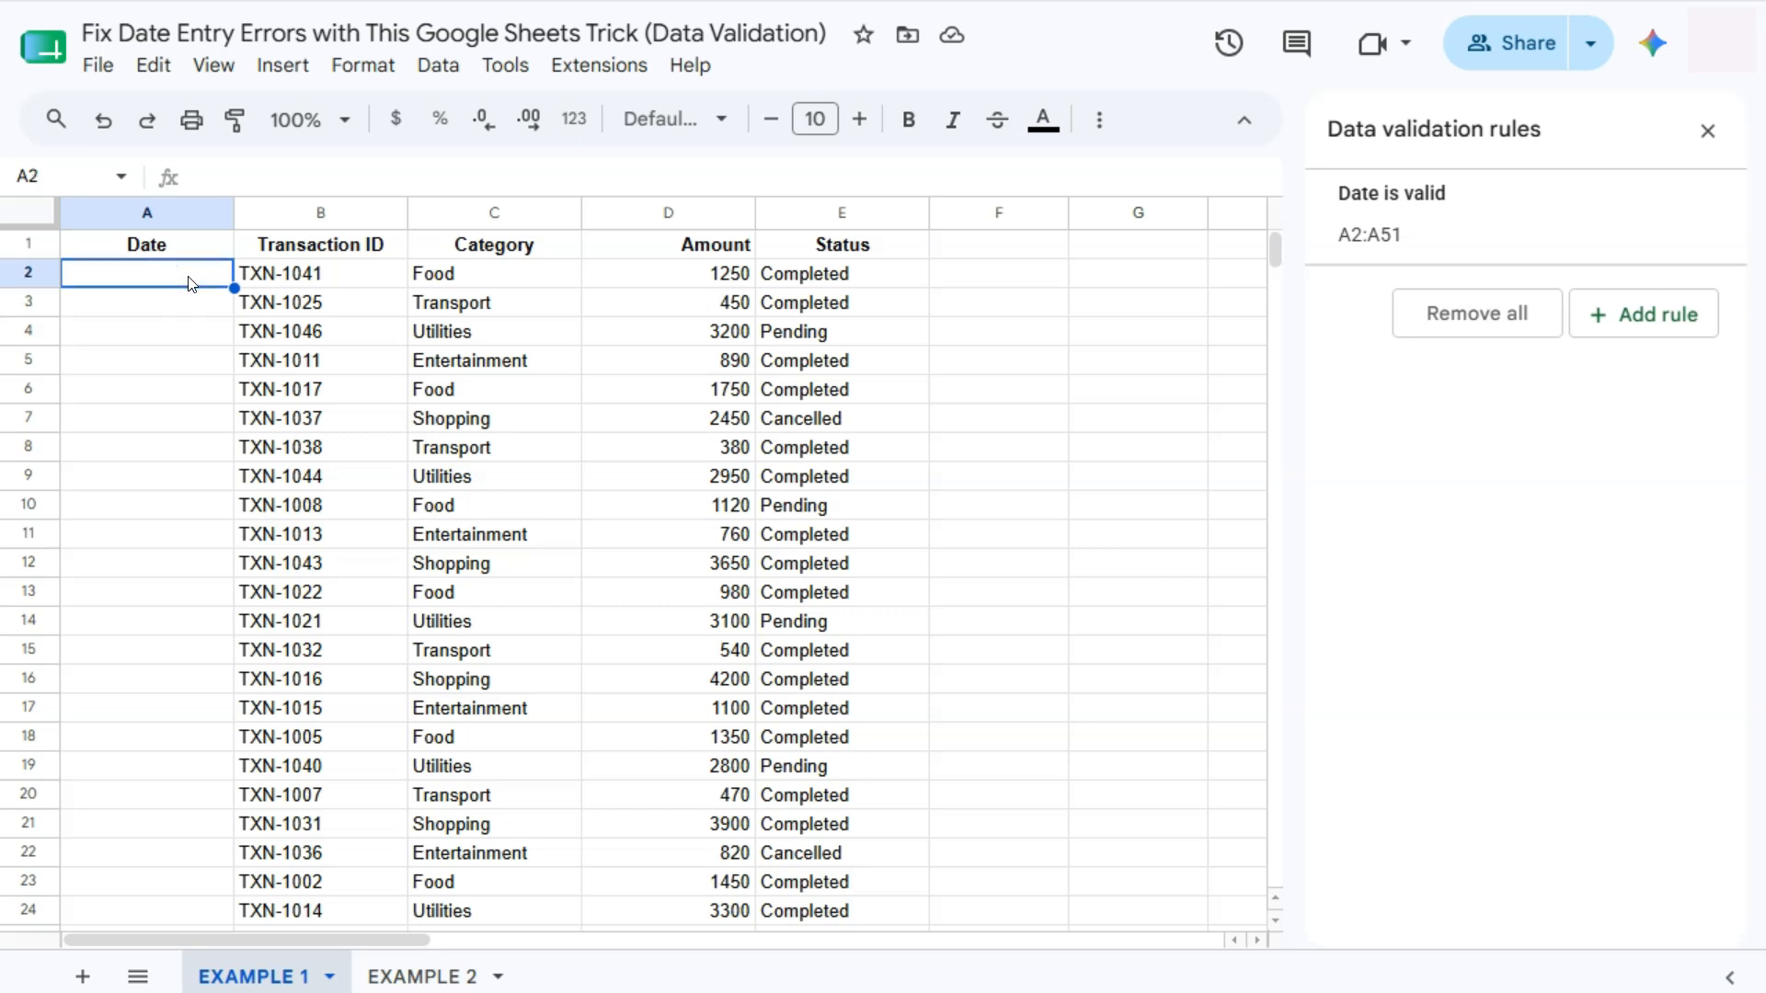
text(12/25)
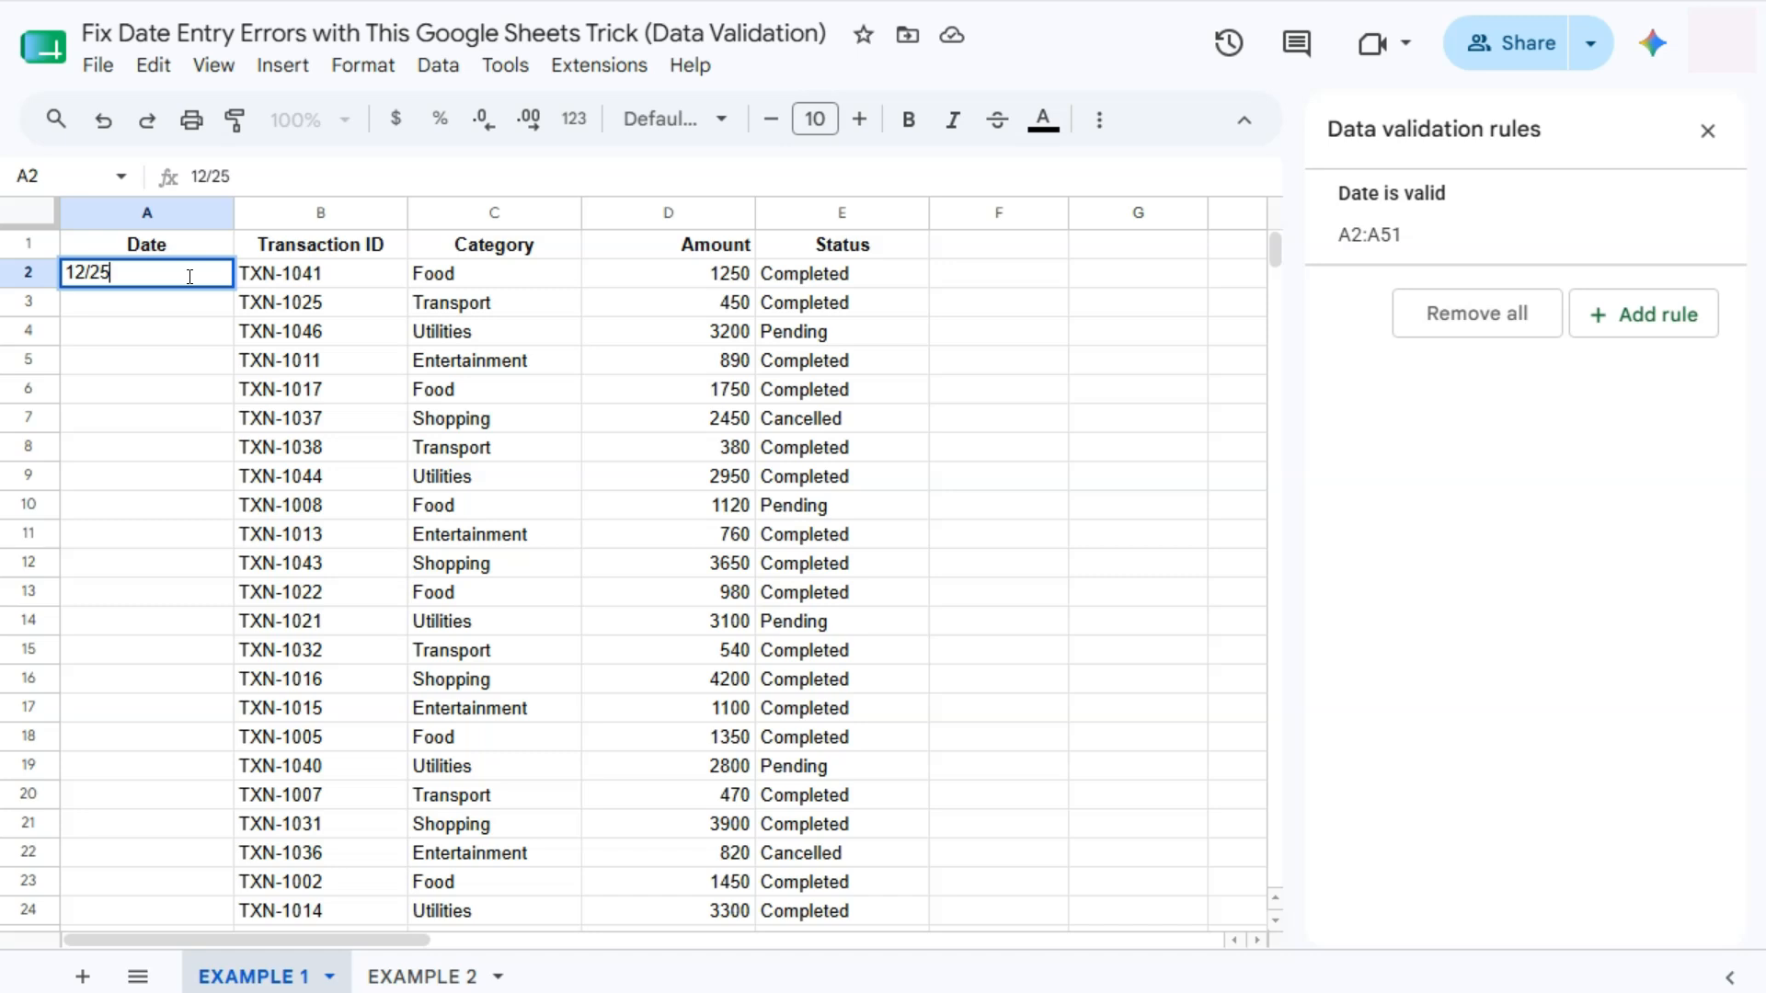
text(/2025)
key(Return)
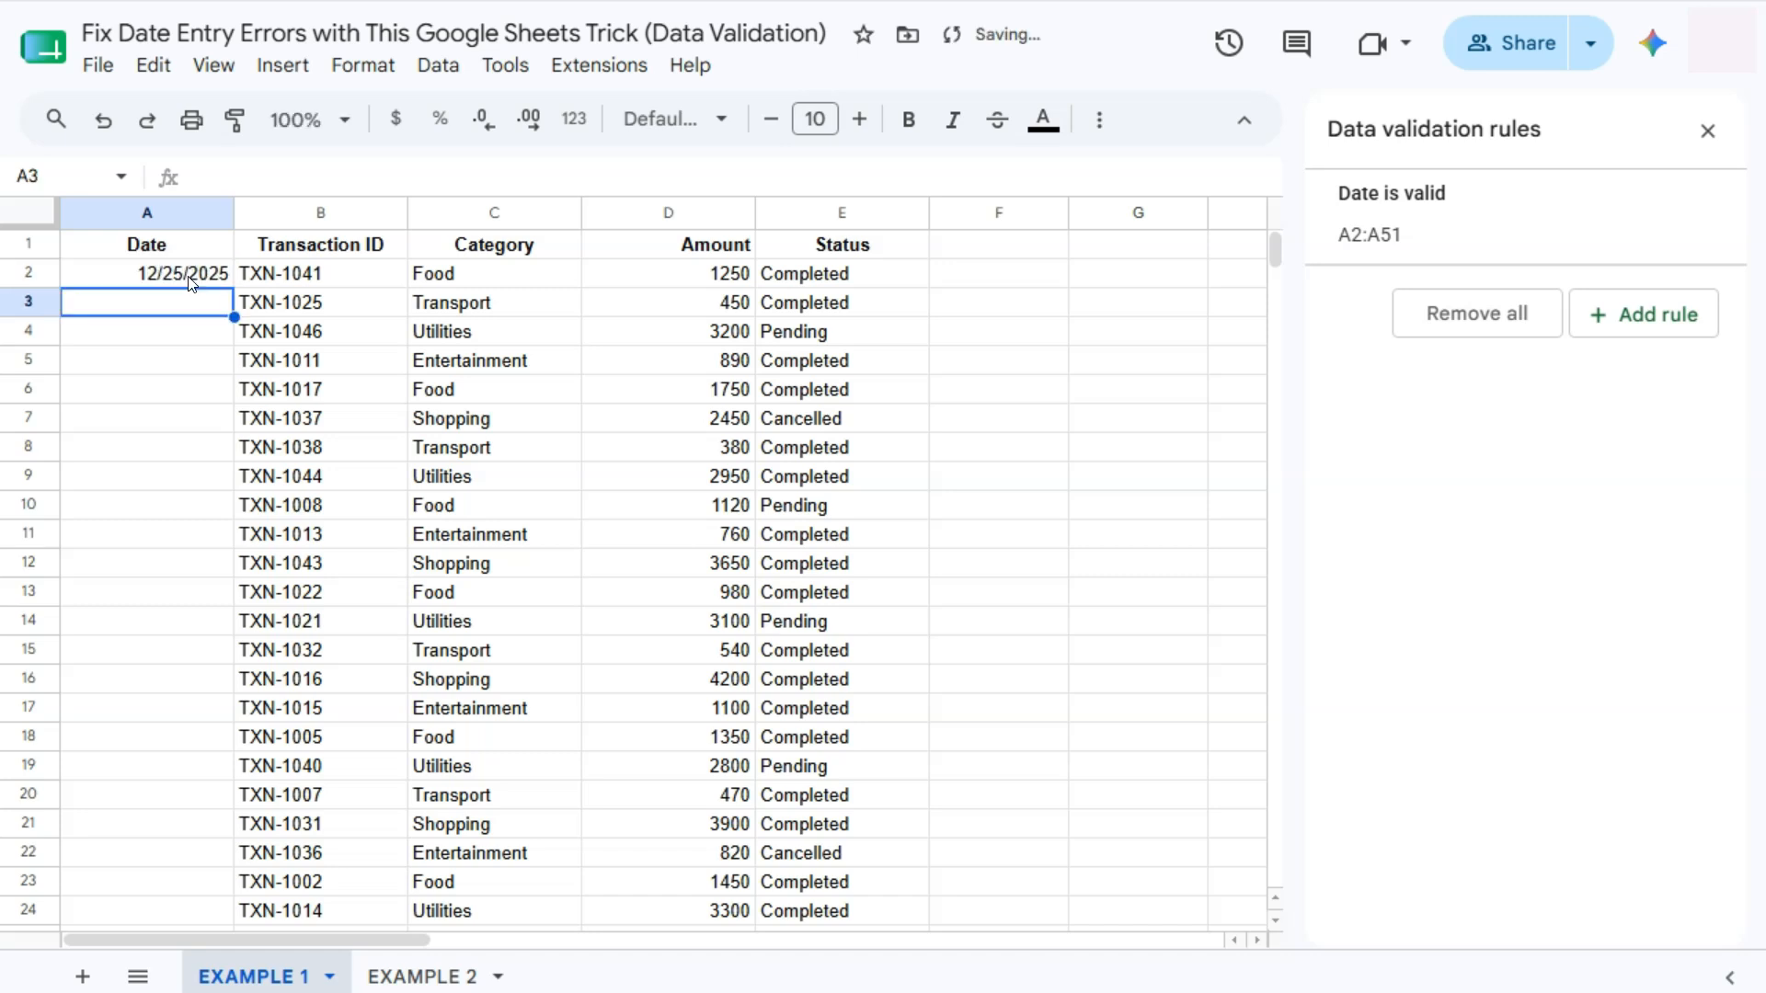
double_click(190, 276)
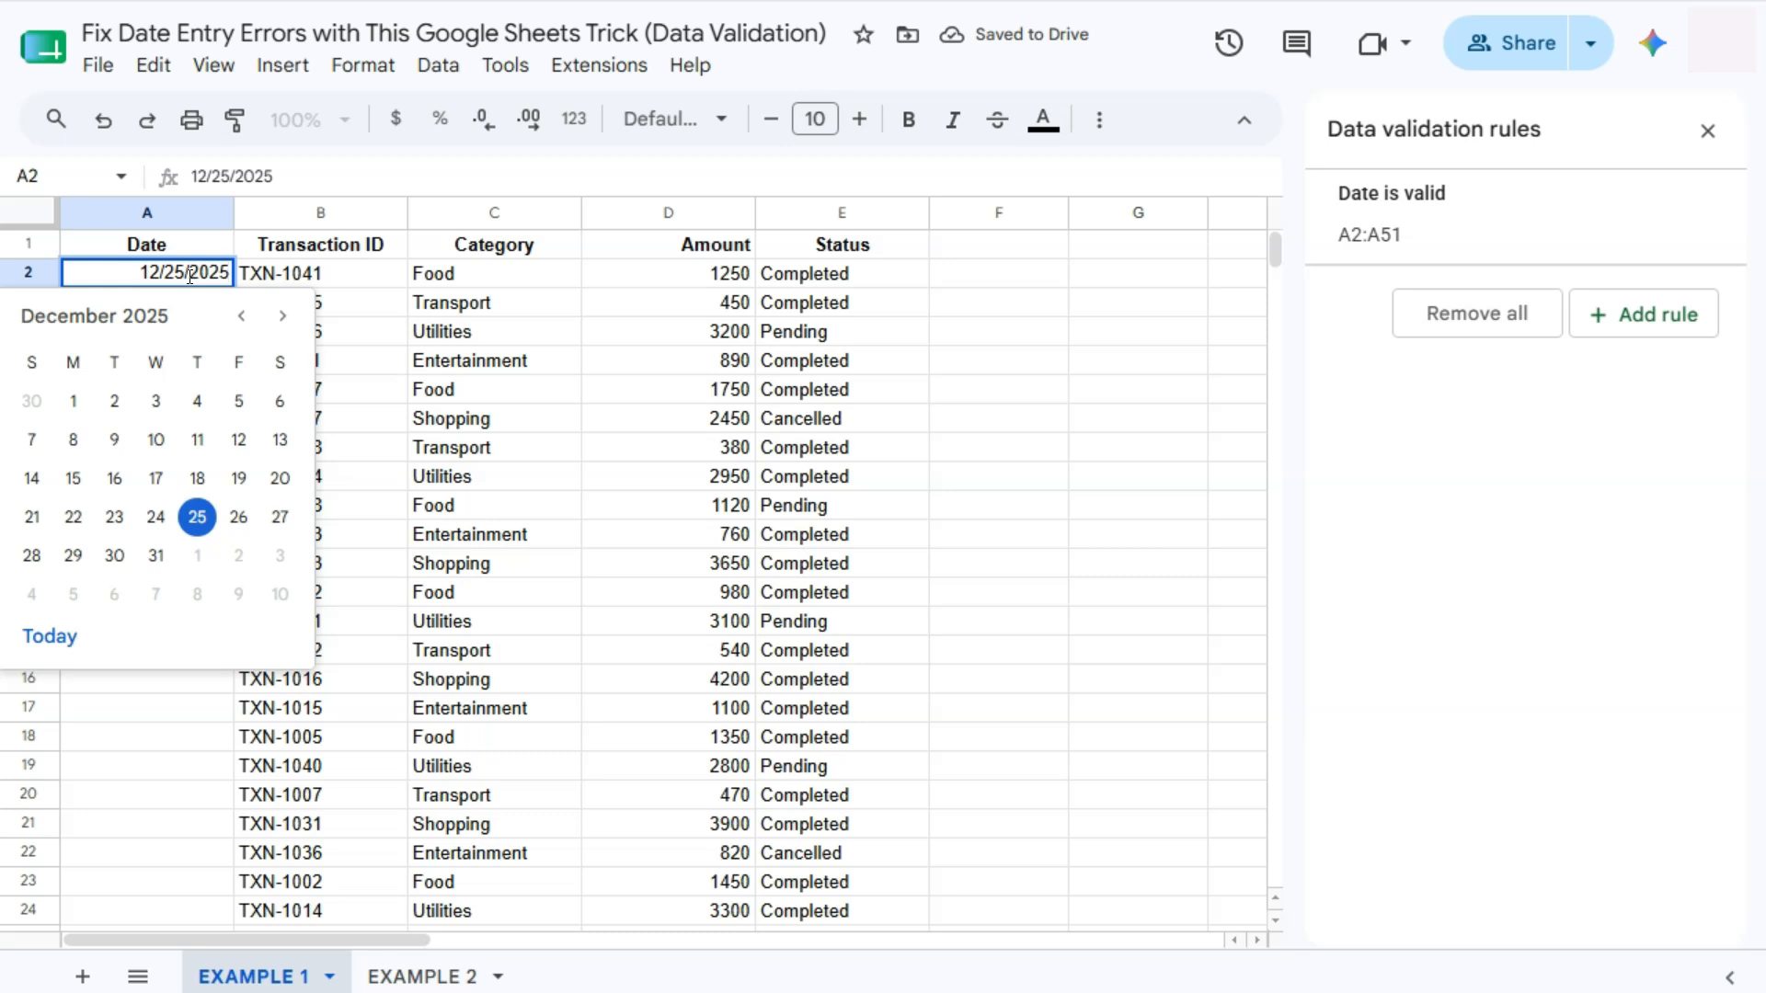
click(416, 336)
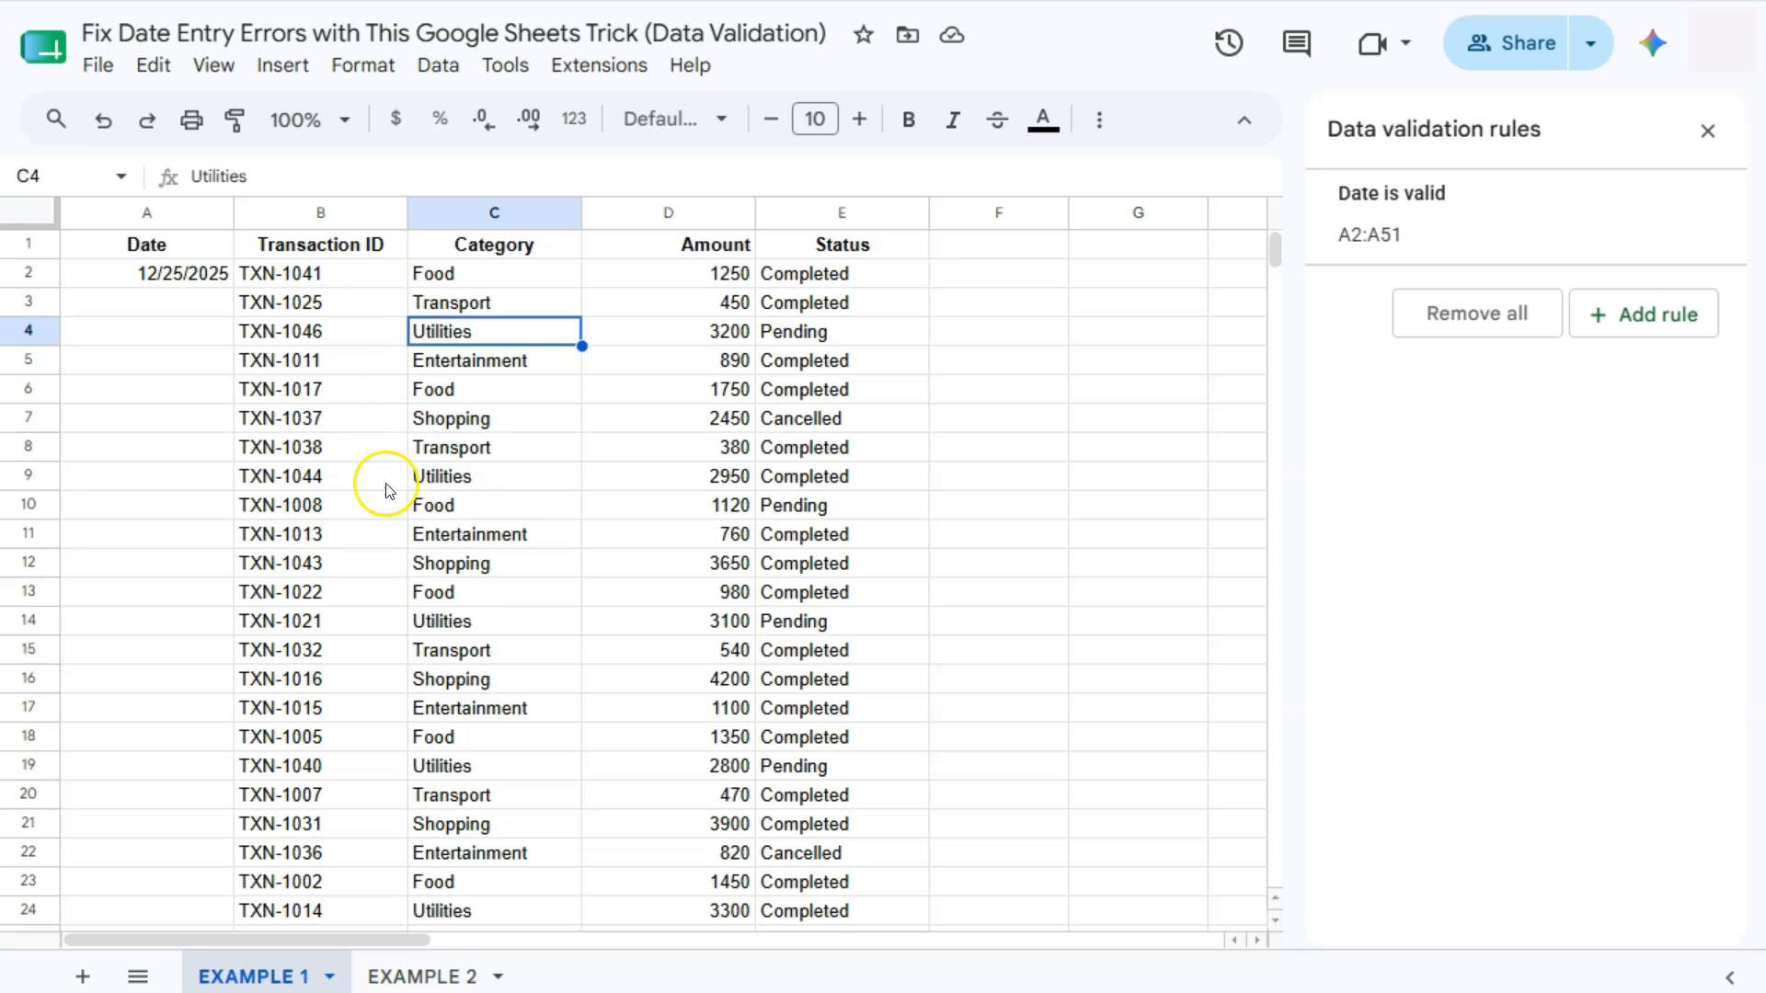
On the EXAMPLE 2 sheet, set the table's Date column type to Date
click(409, 975)
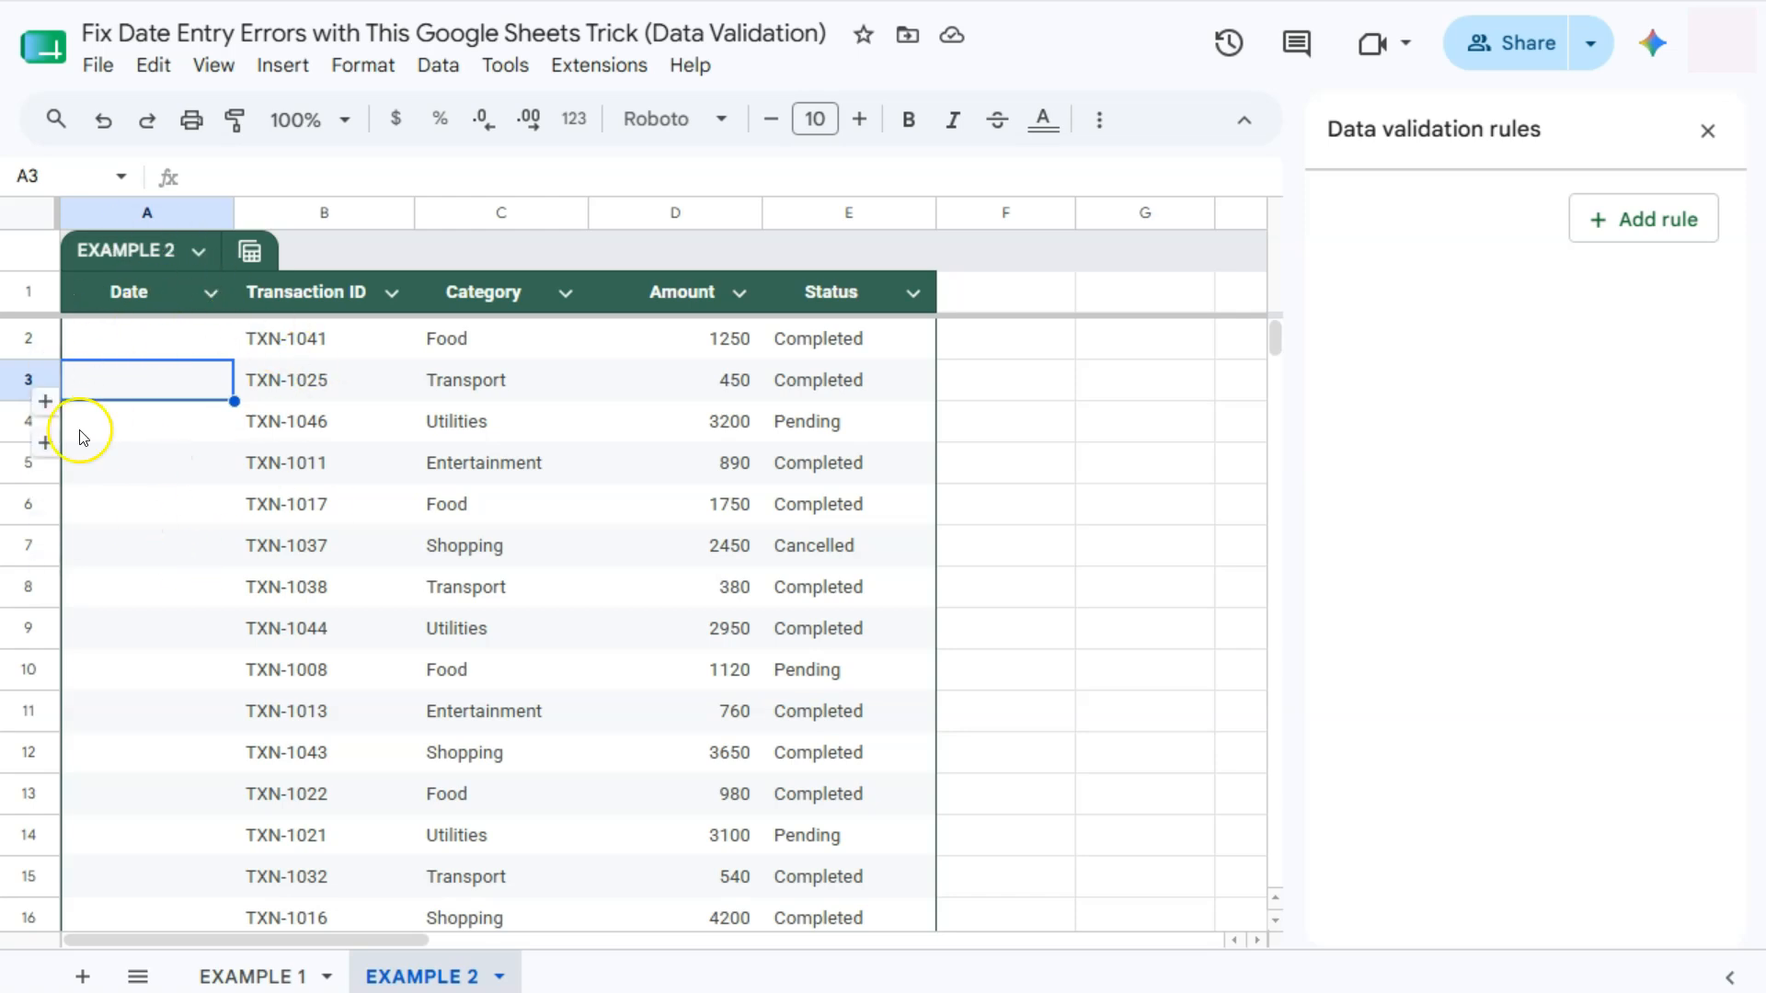
click(210, 294)
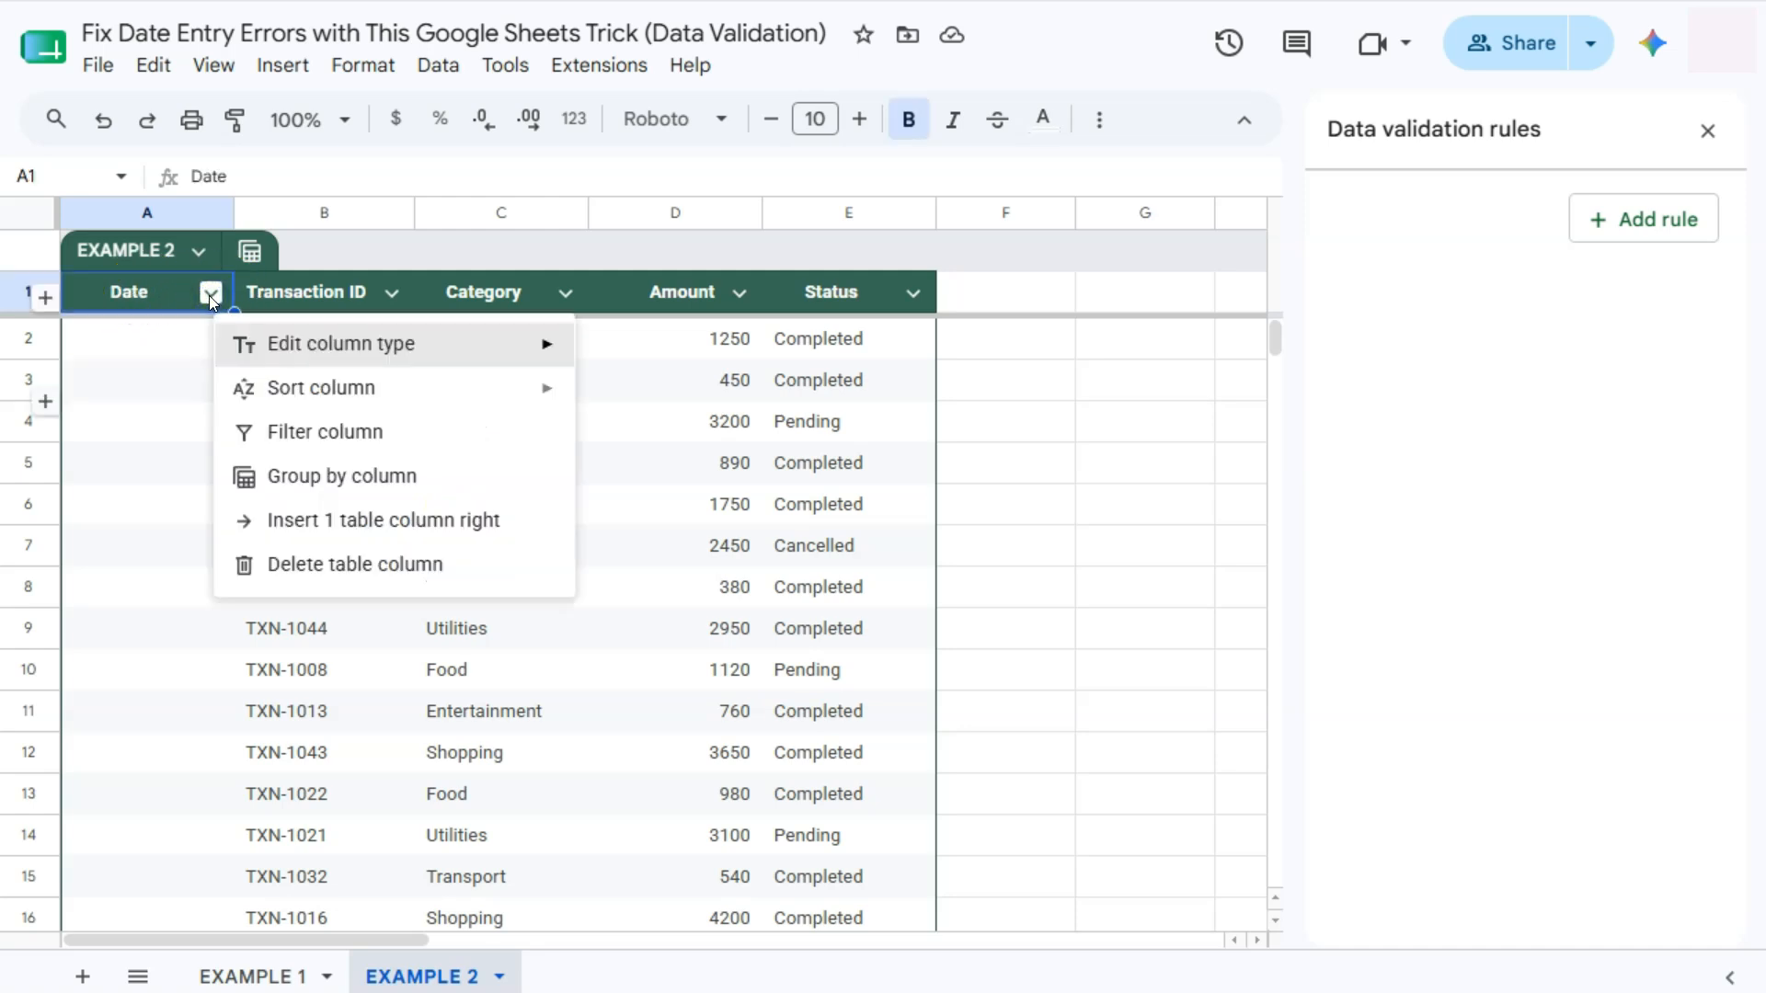
mouse_move(384, 354)
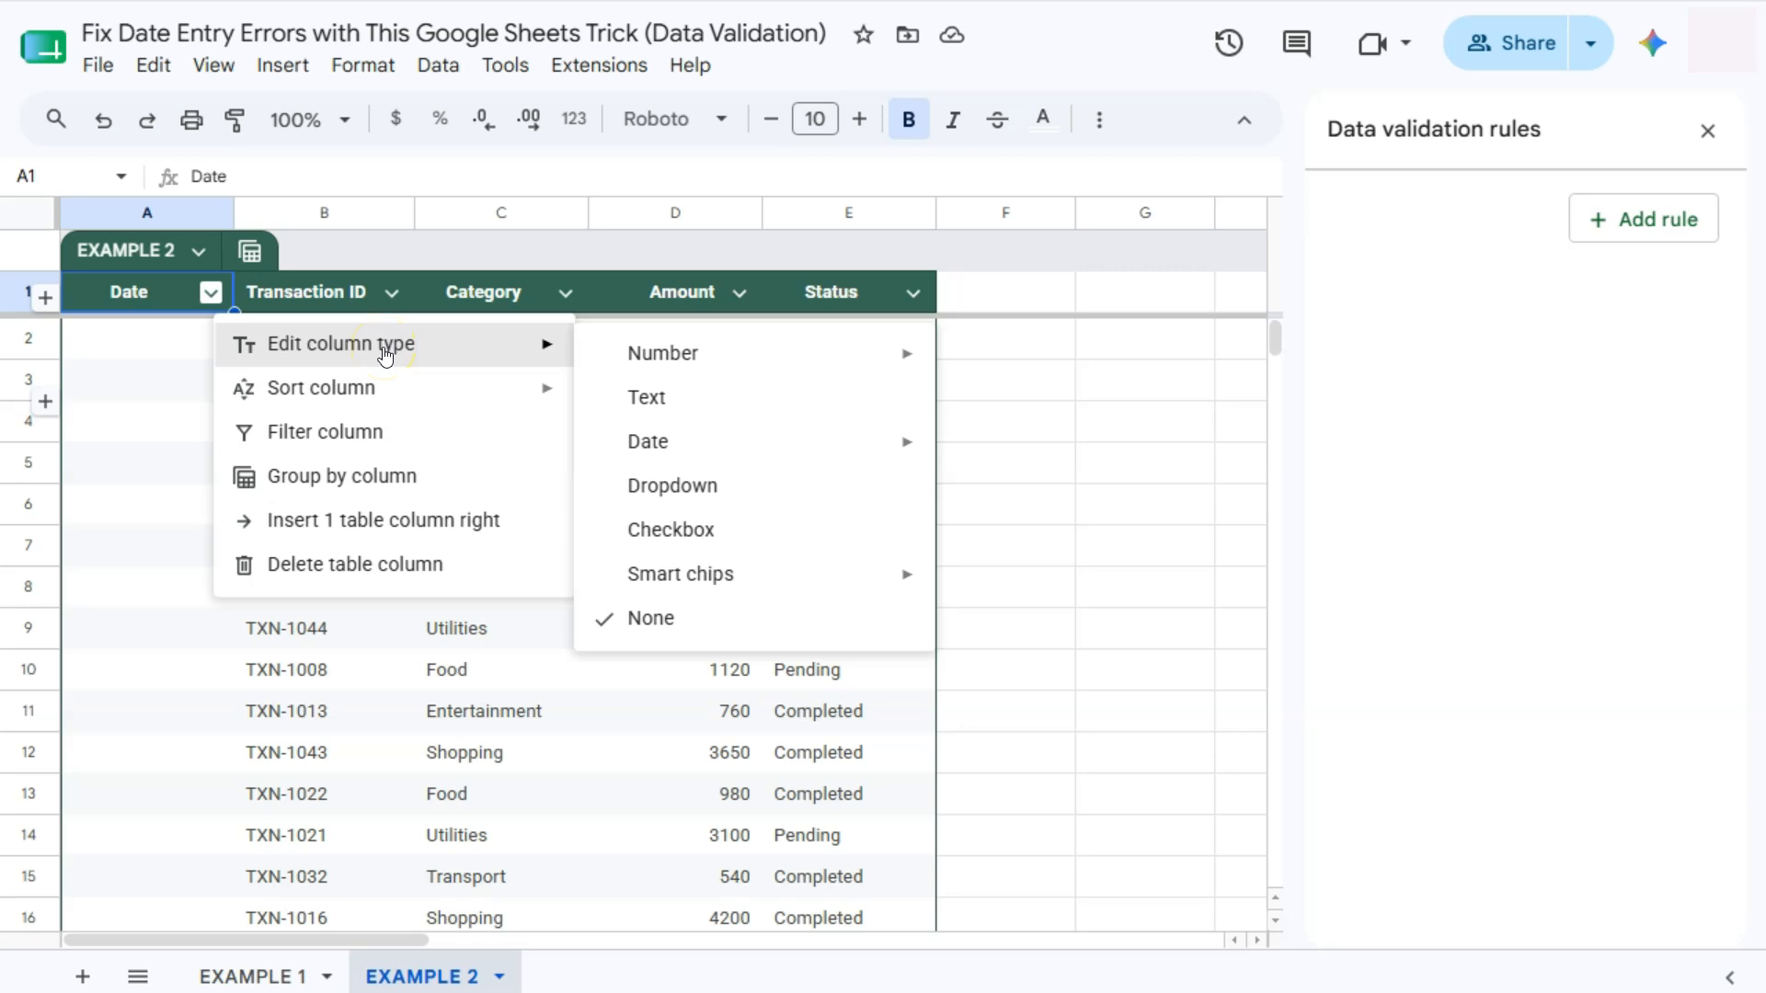
mouse_move(643, 453)
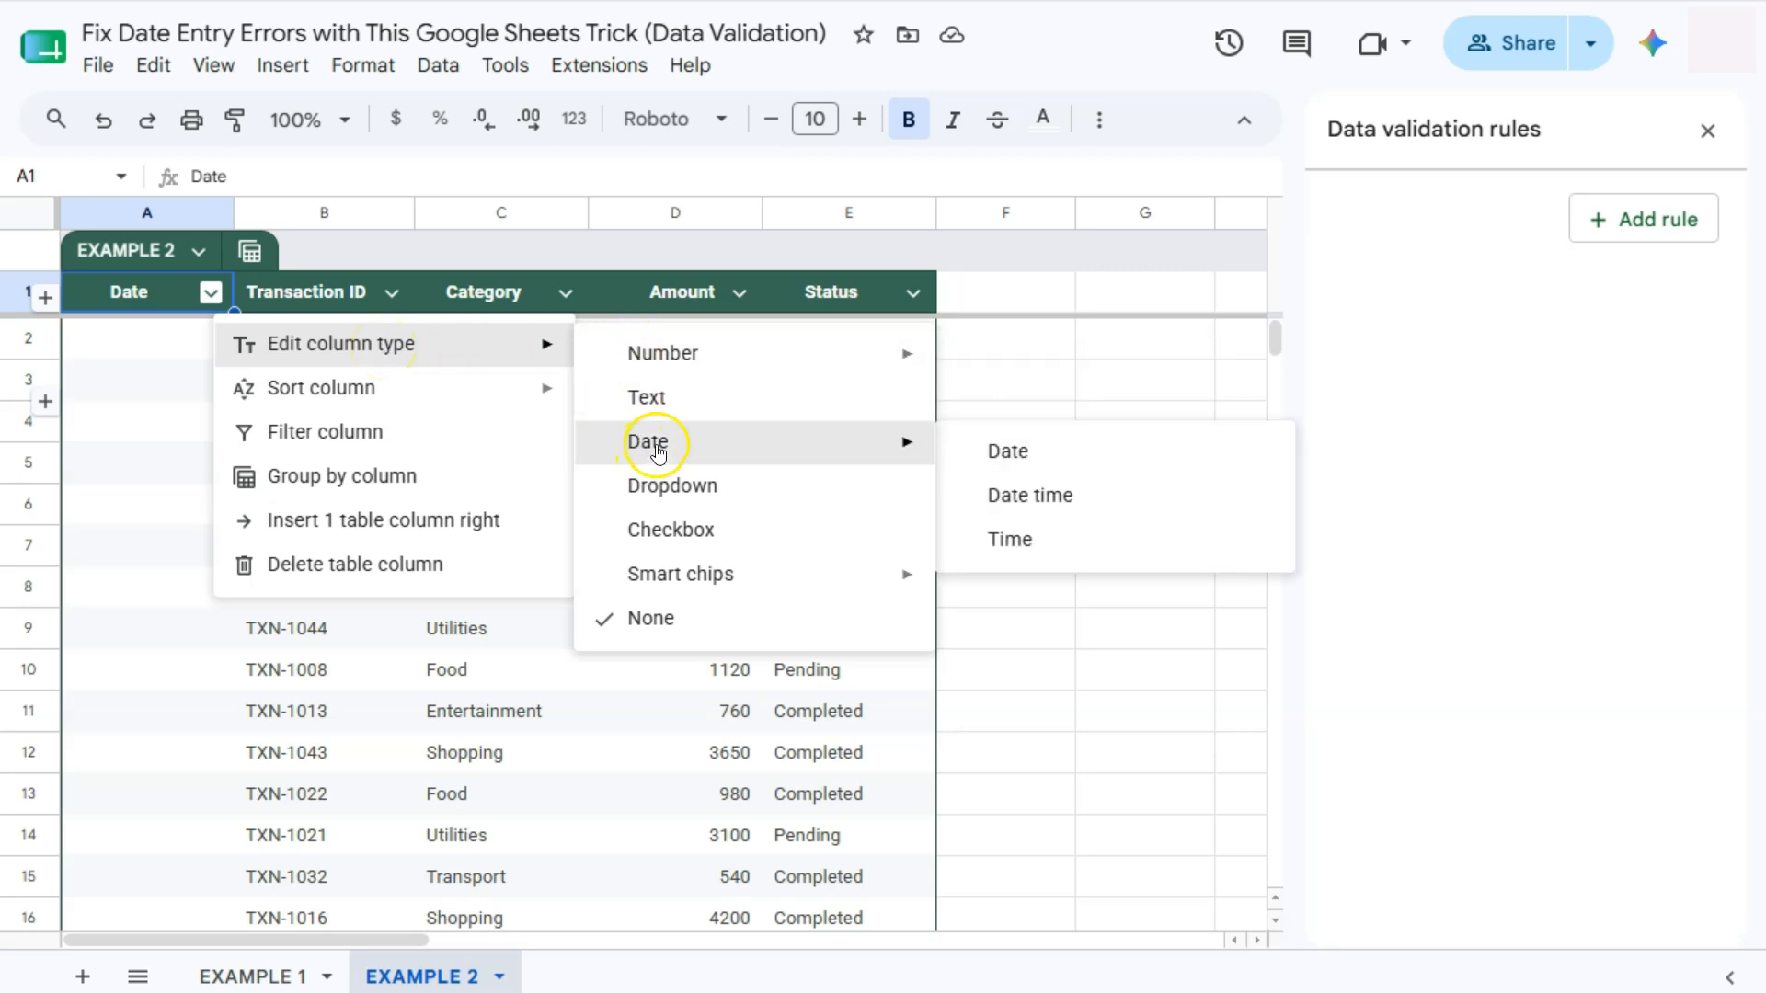
click(1065, 451)
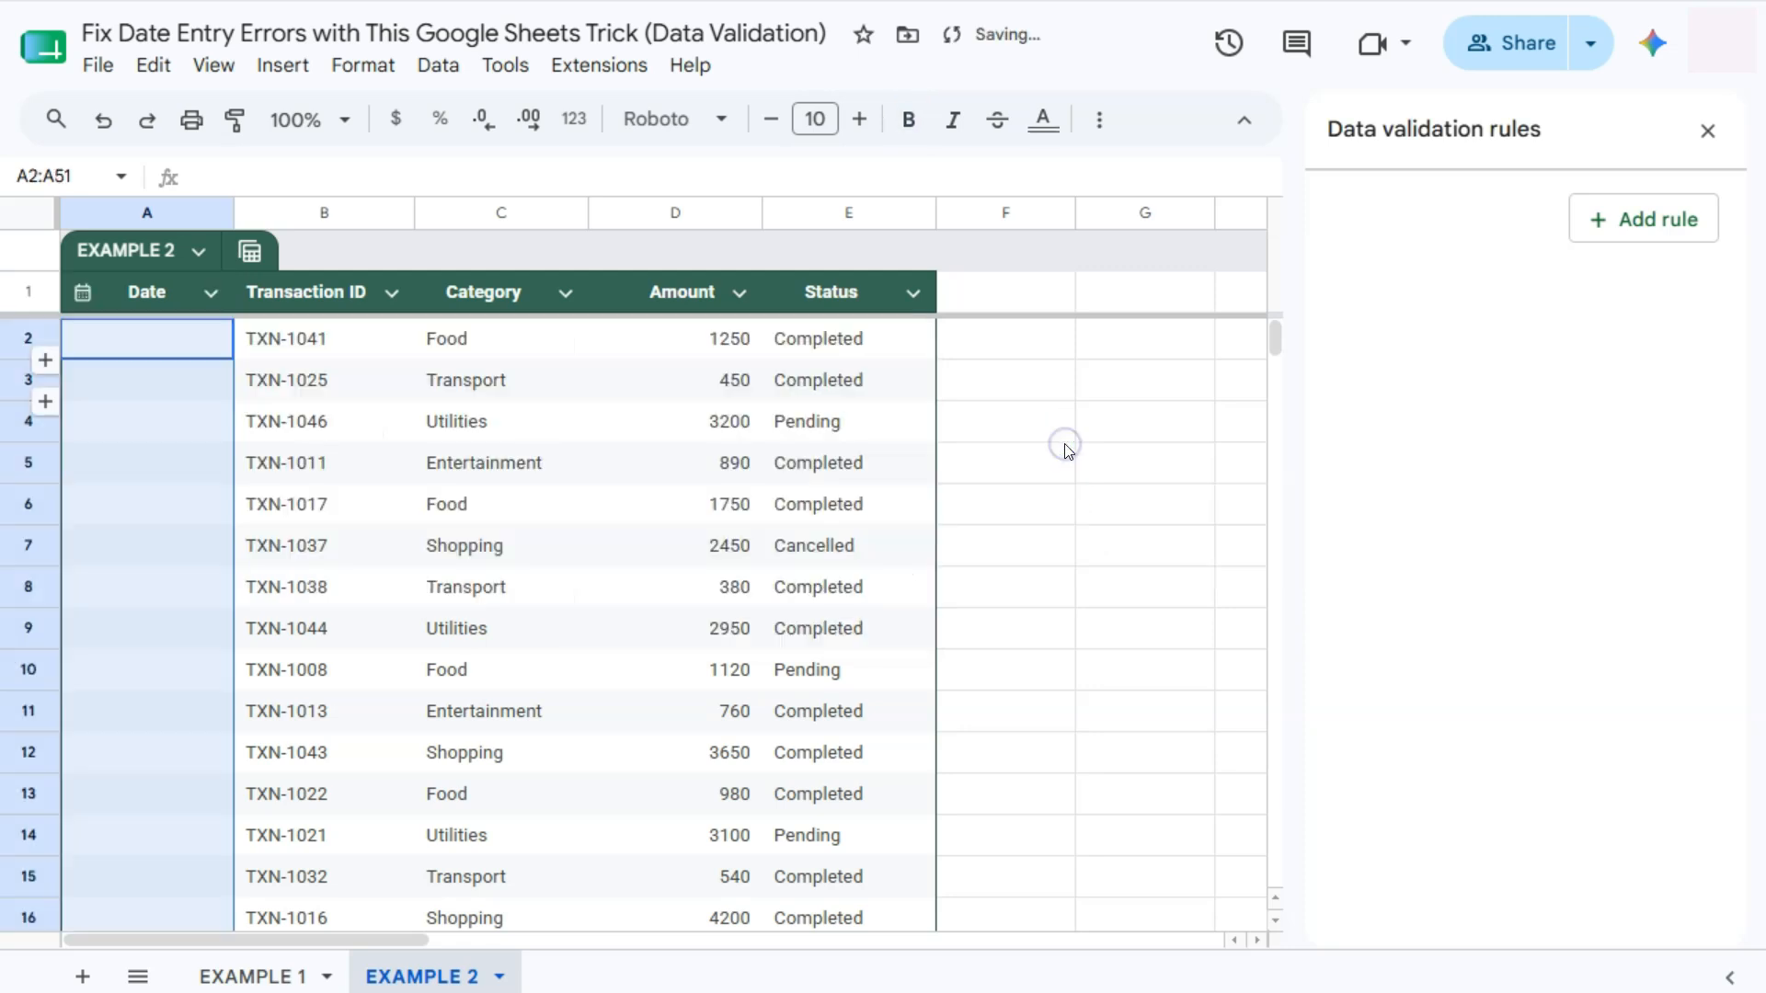
Enter 123 in cell A2 of the EXAMPLE 2 table to test the Date column type
click(169, 340)
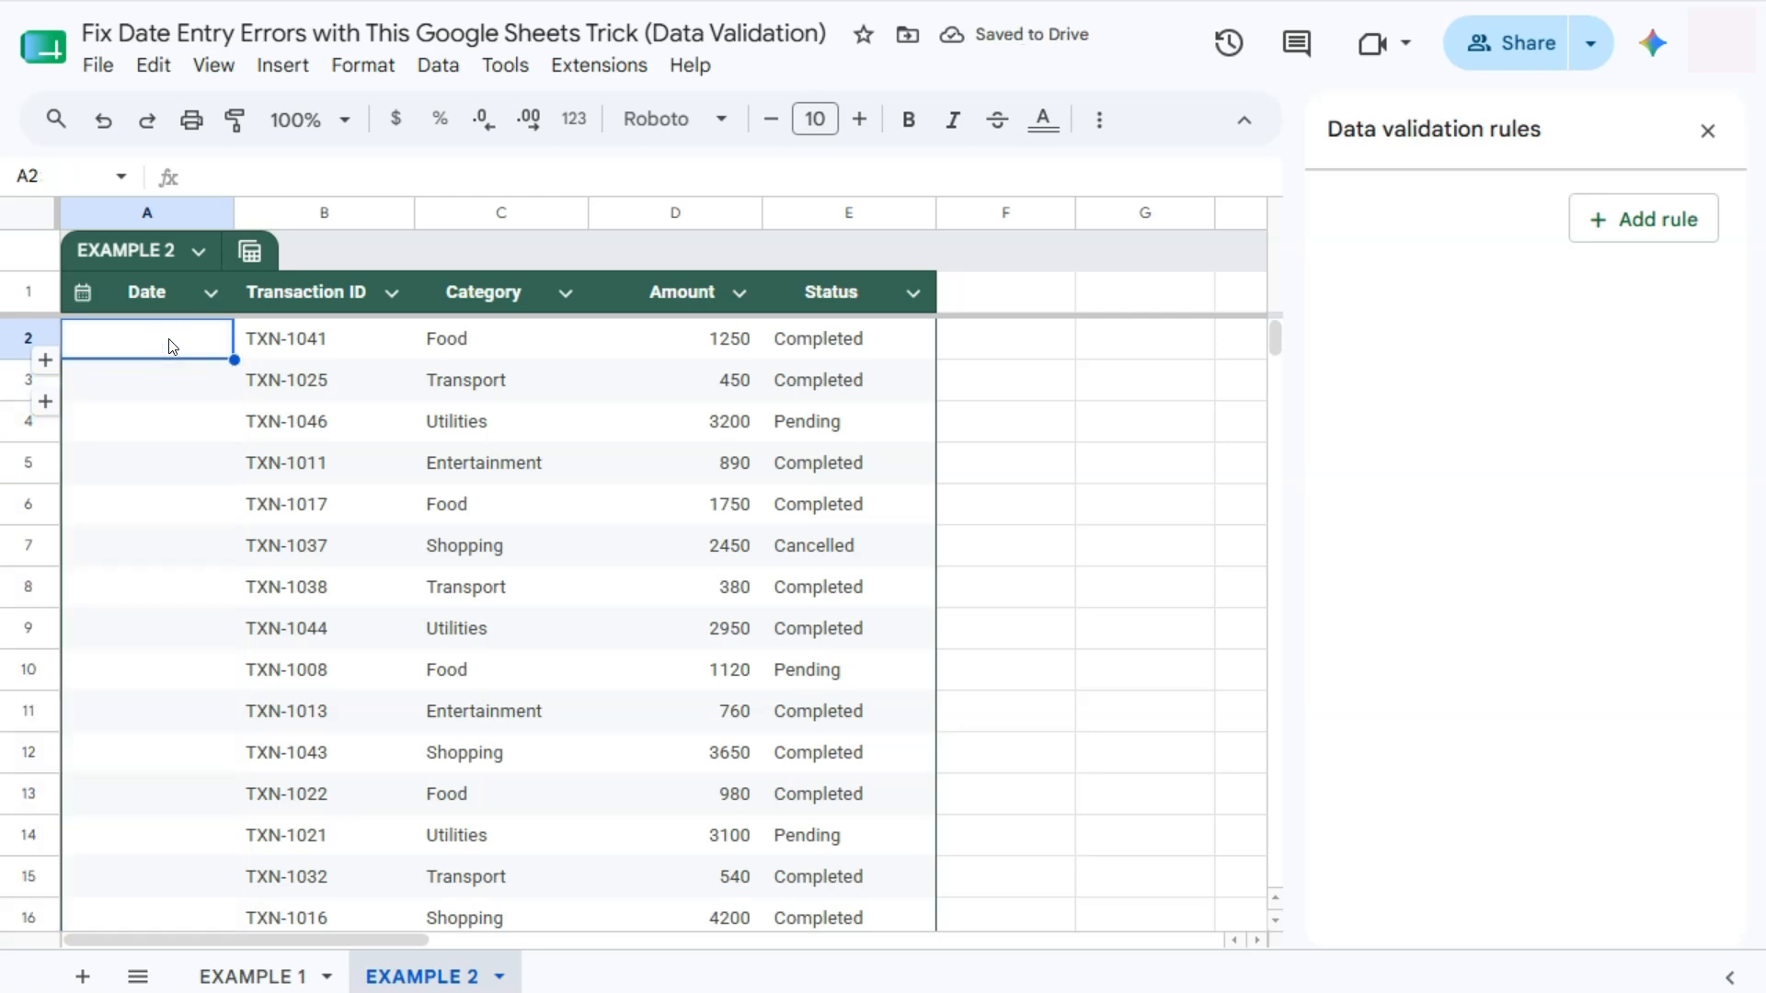
text(123)
key(Return)
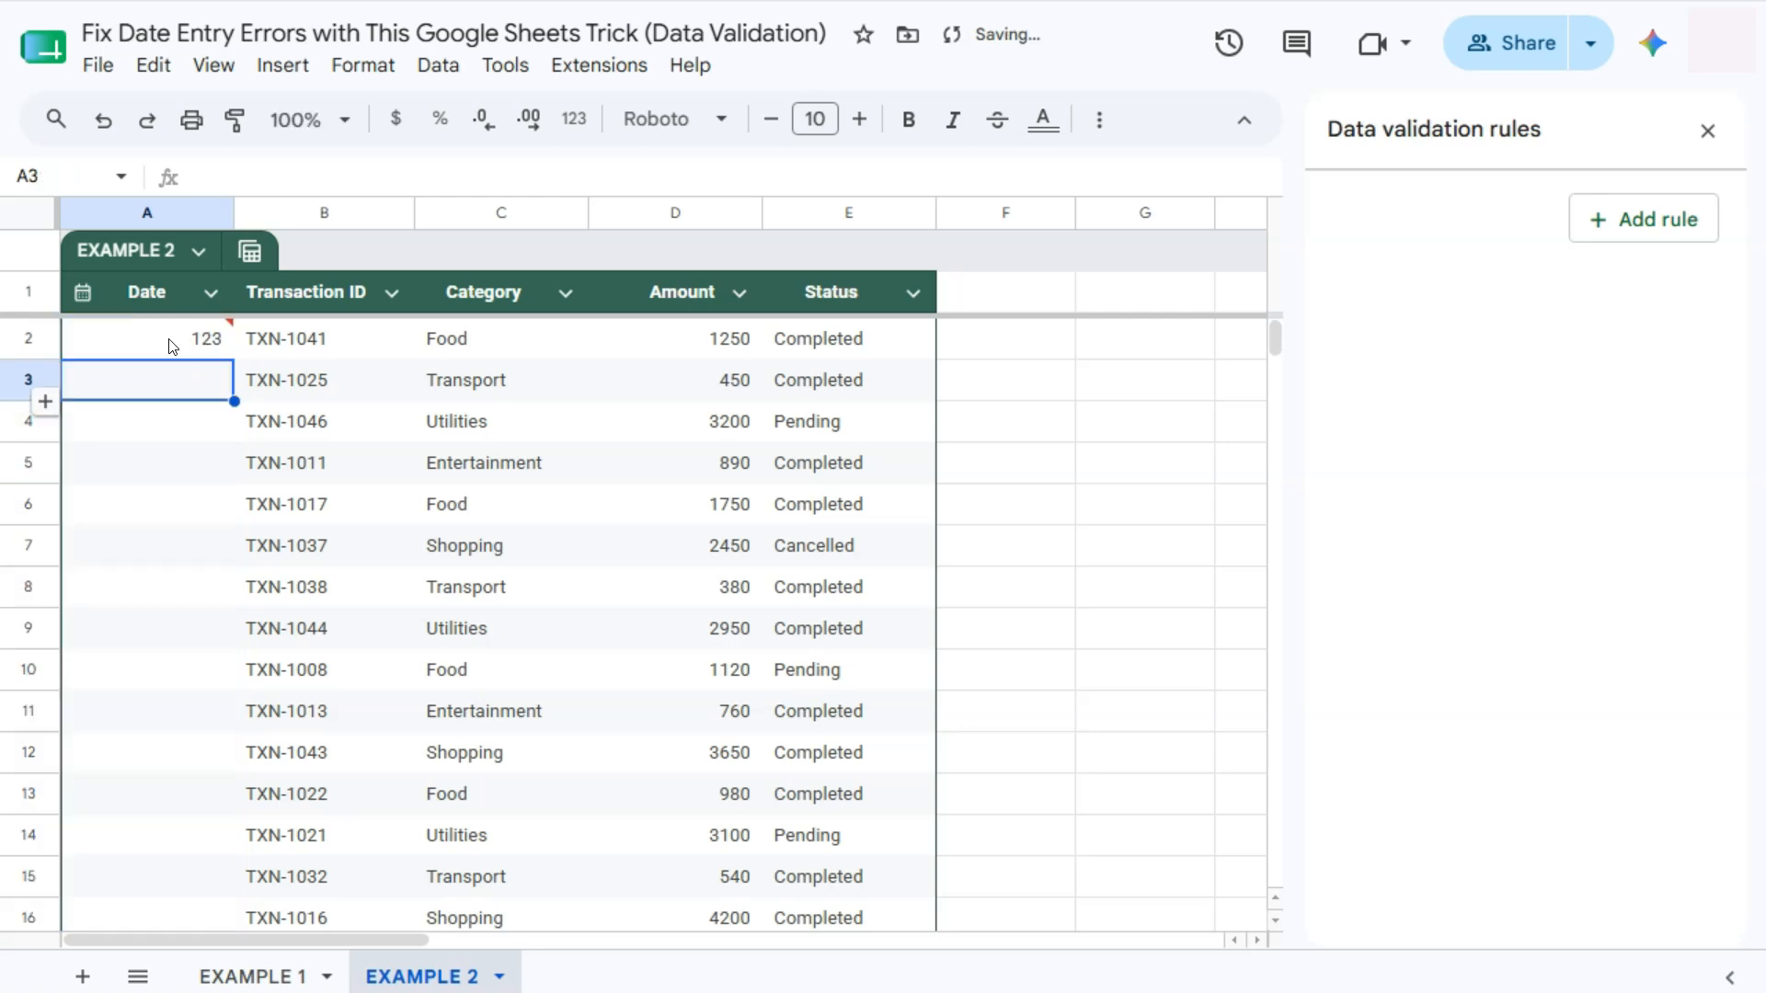
Check the invalid-value note on cell A2, and try to enter 123 in cell A3 of the EXAMPLE 1 sheet for comparison
mouse_move(230, 332)
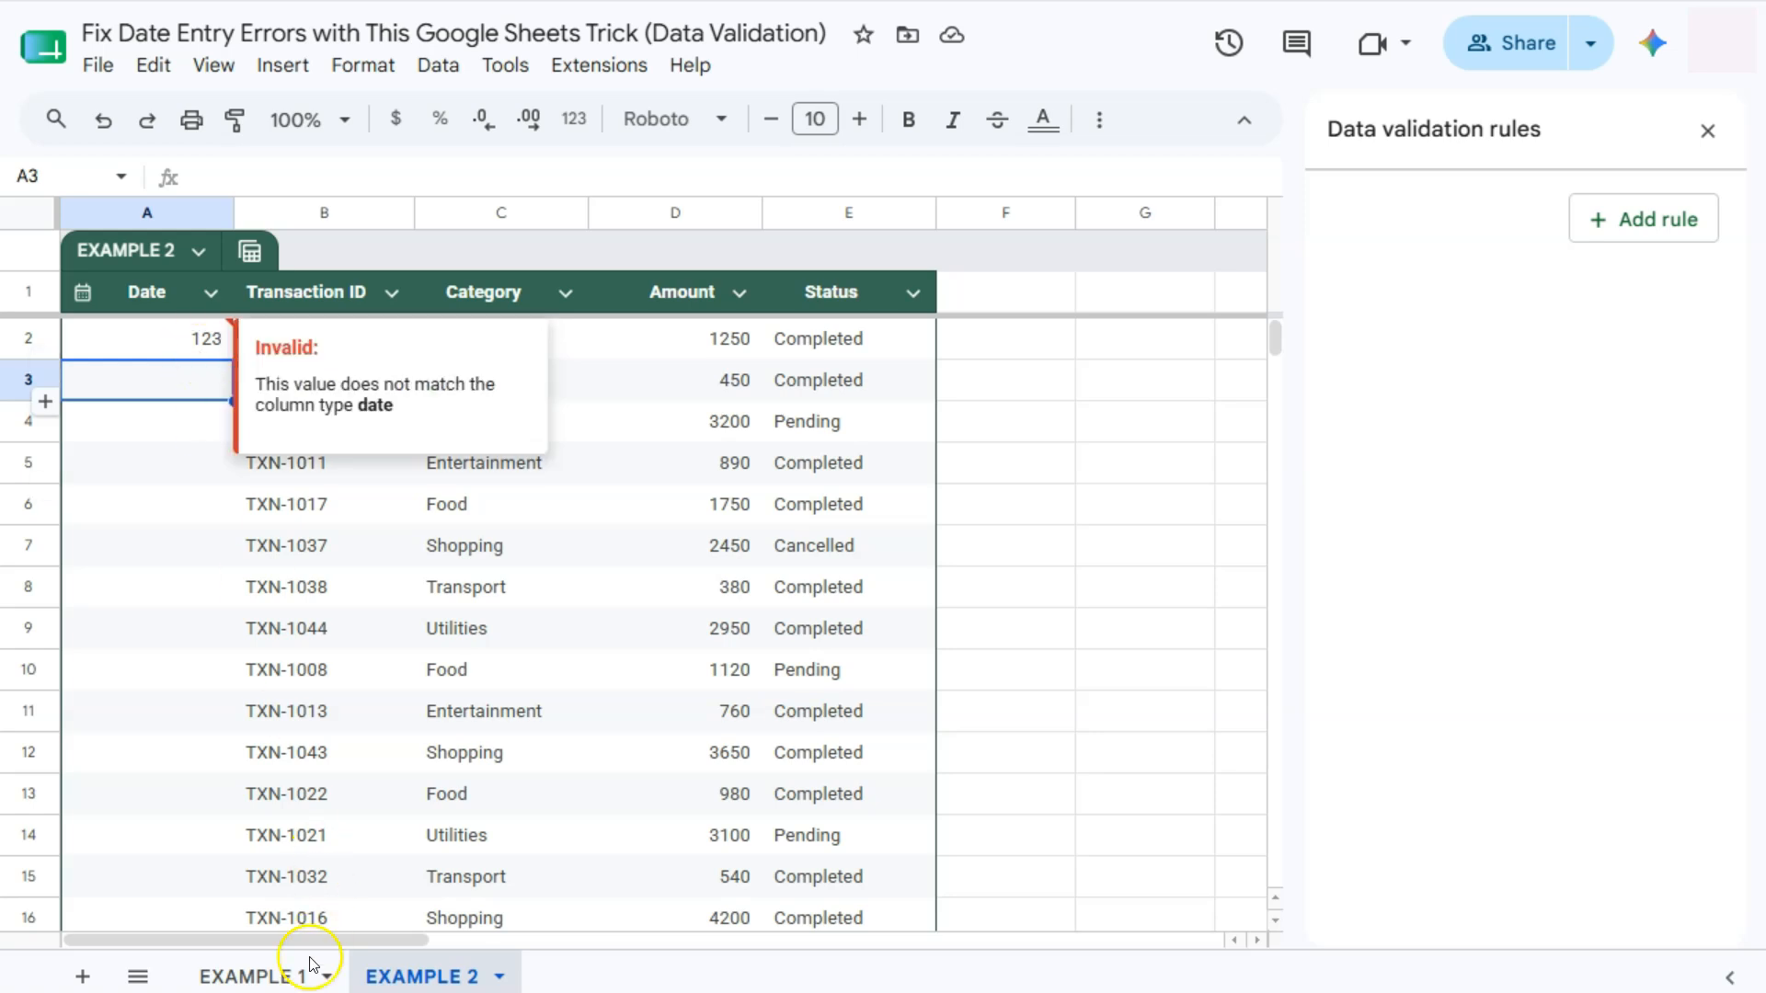
click(265, 978)
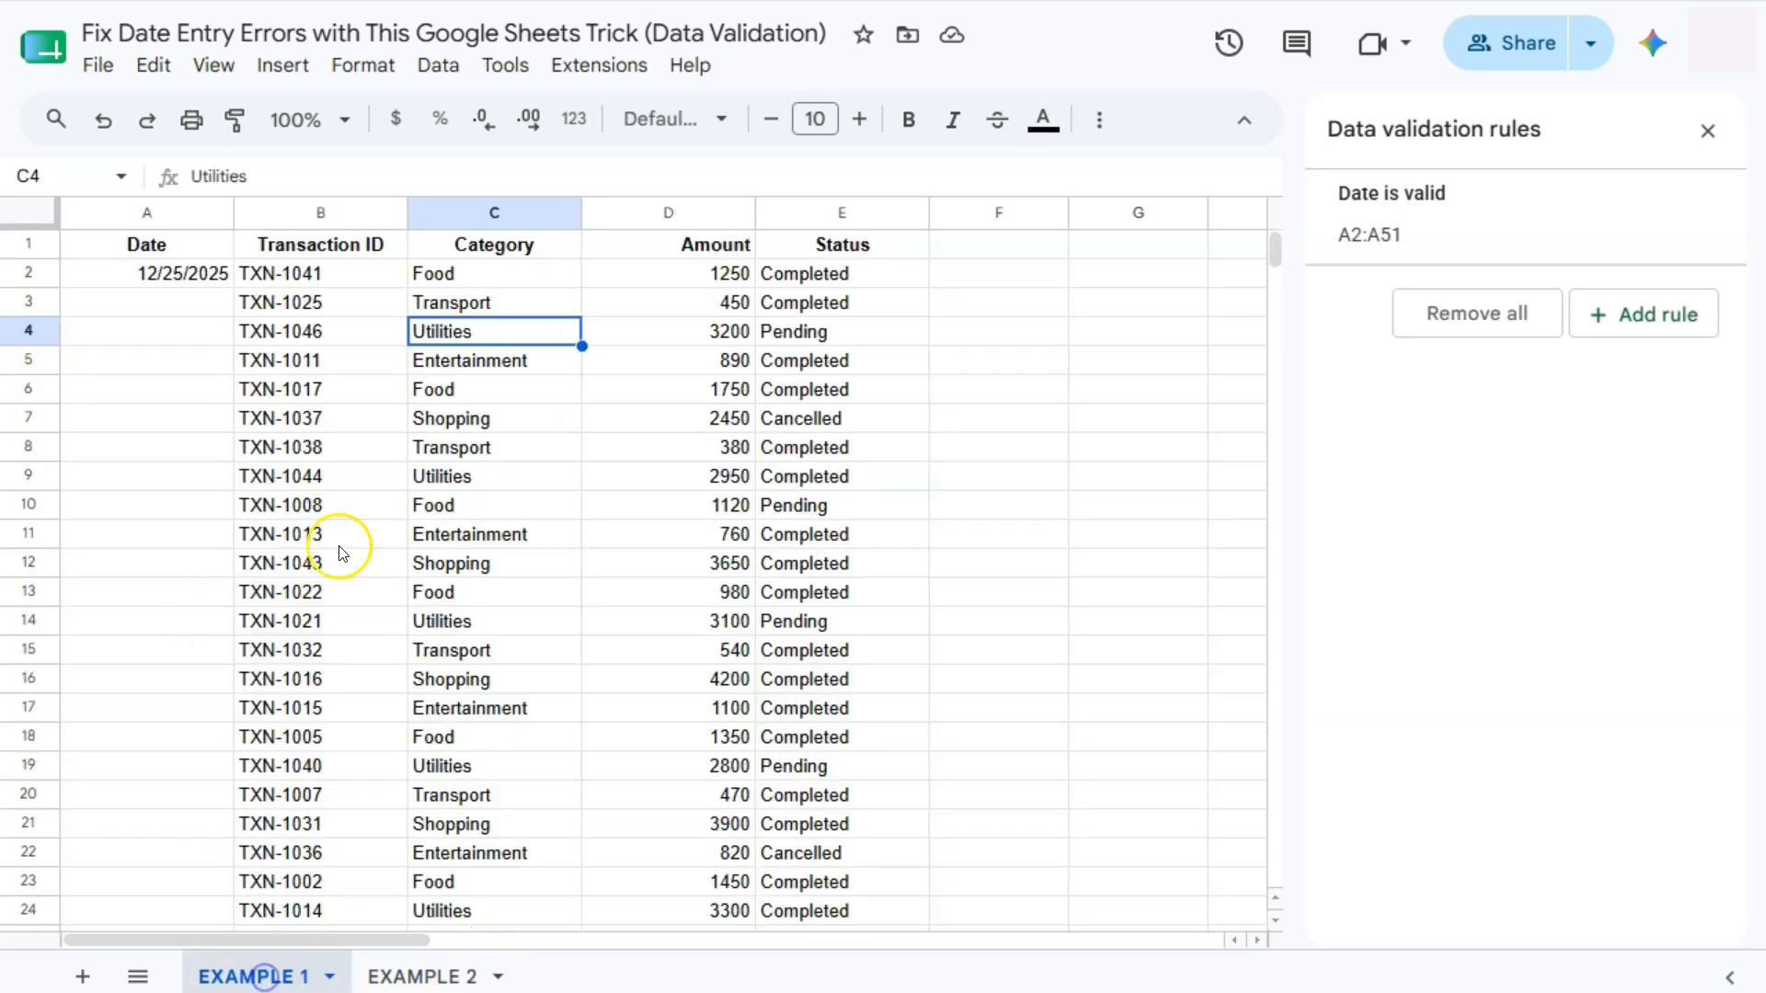
click(158, 306)
text(123)
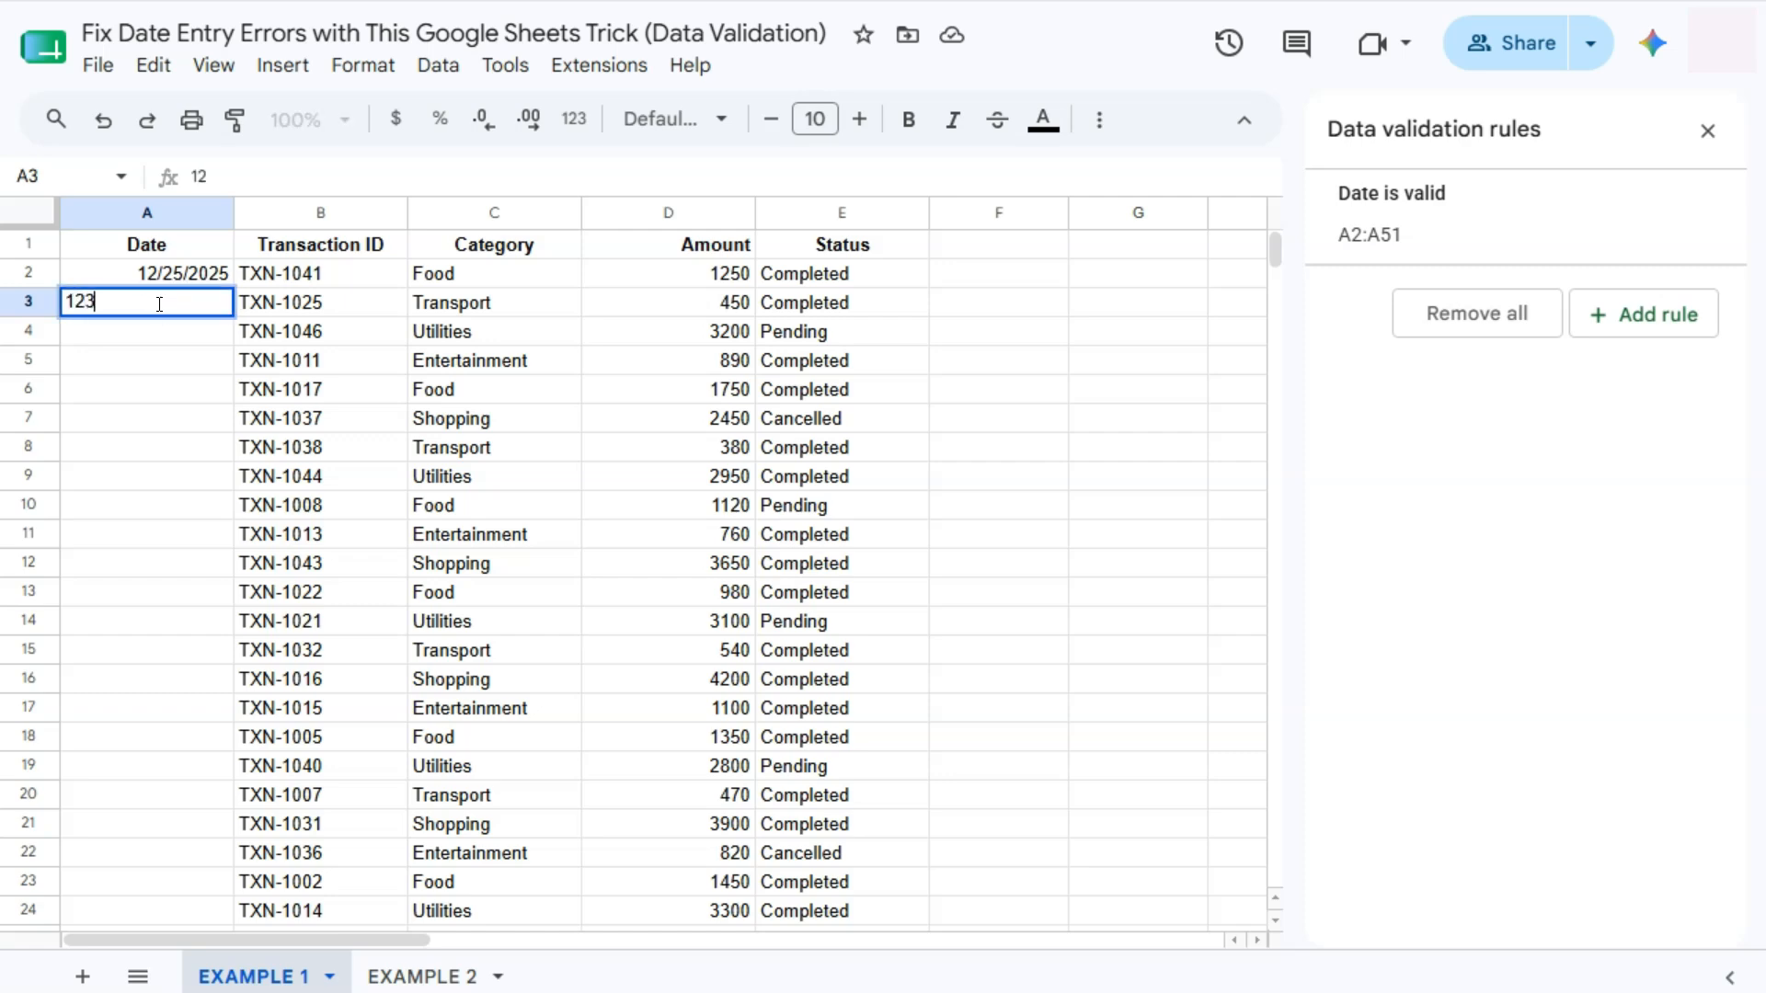
key(Return)
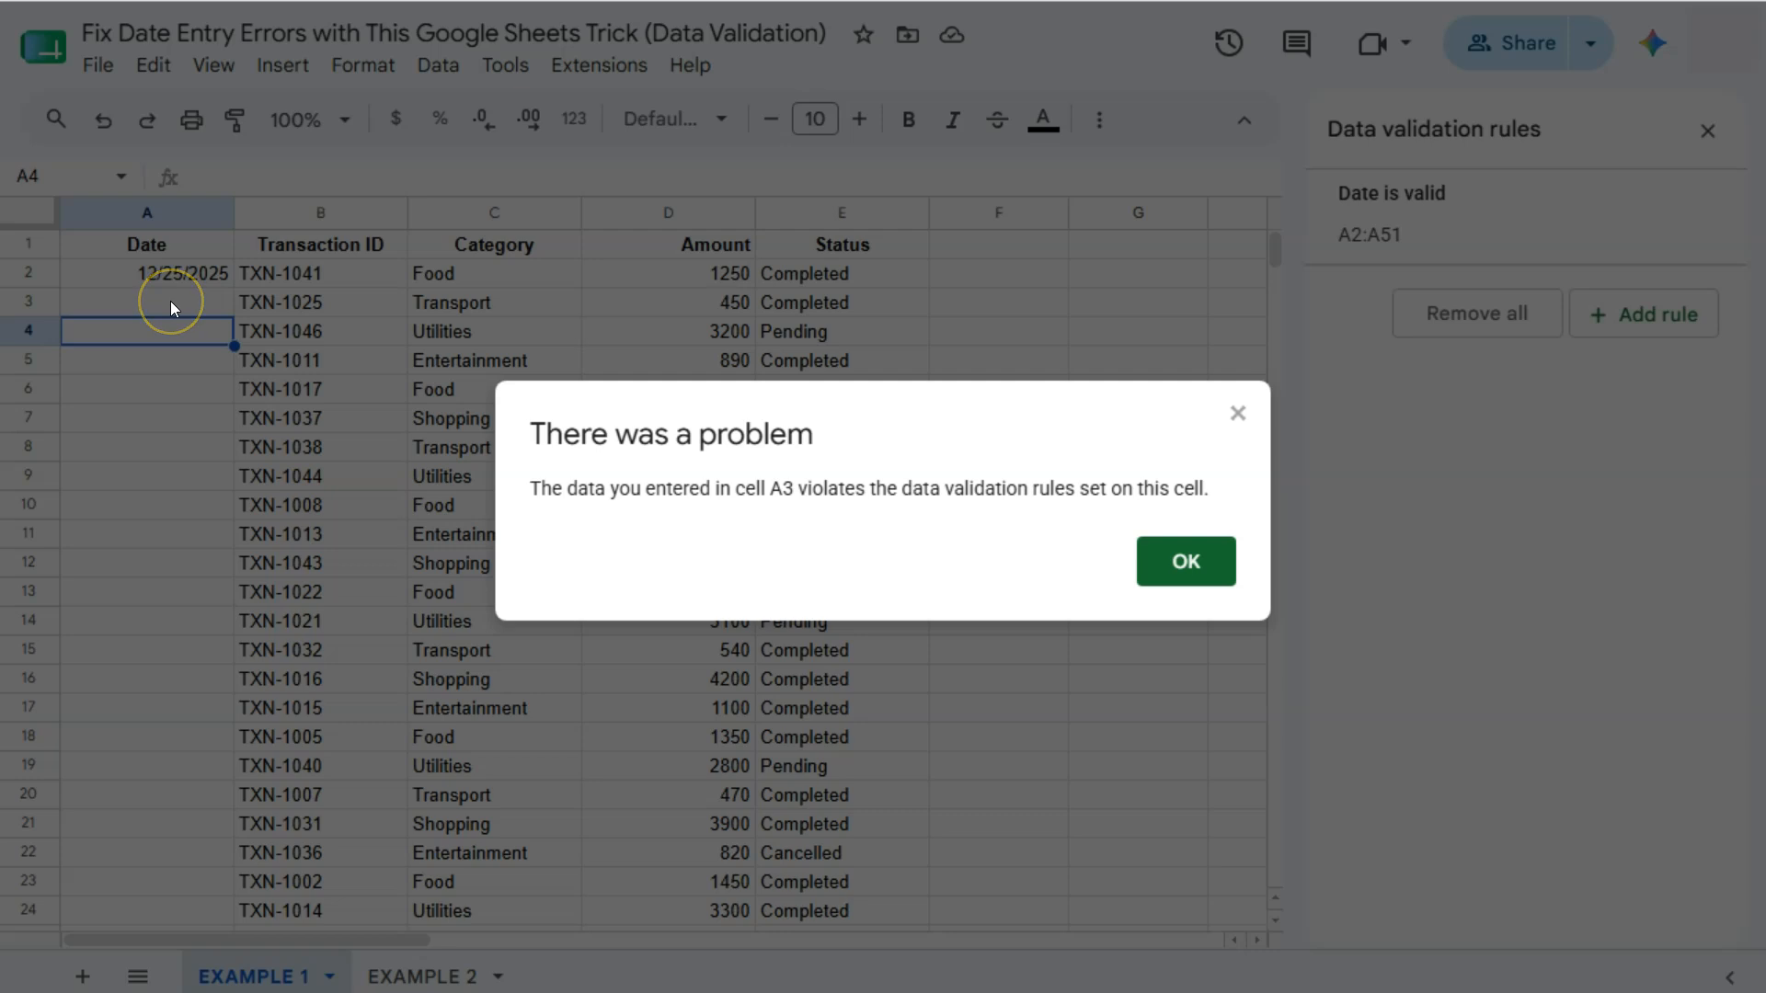
click(1237, 413)
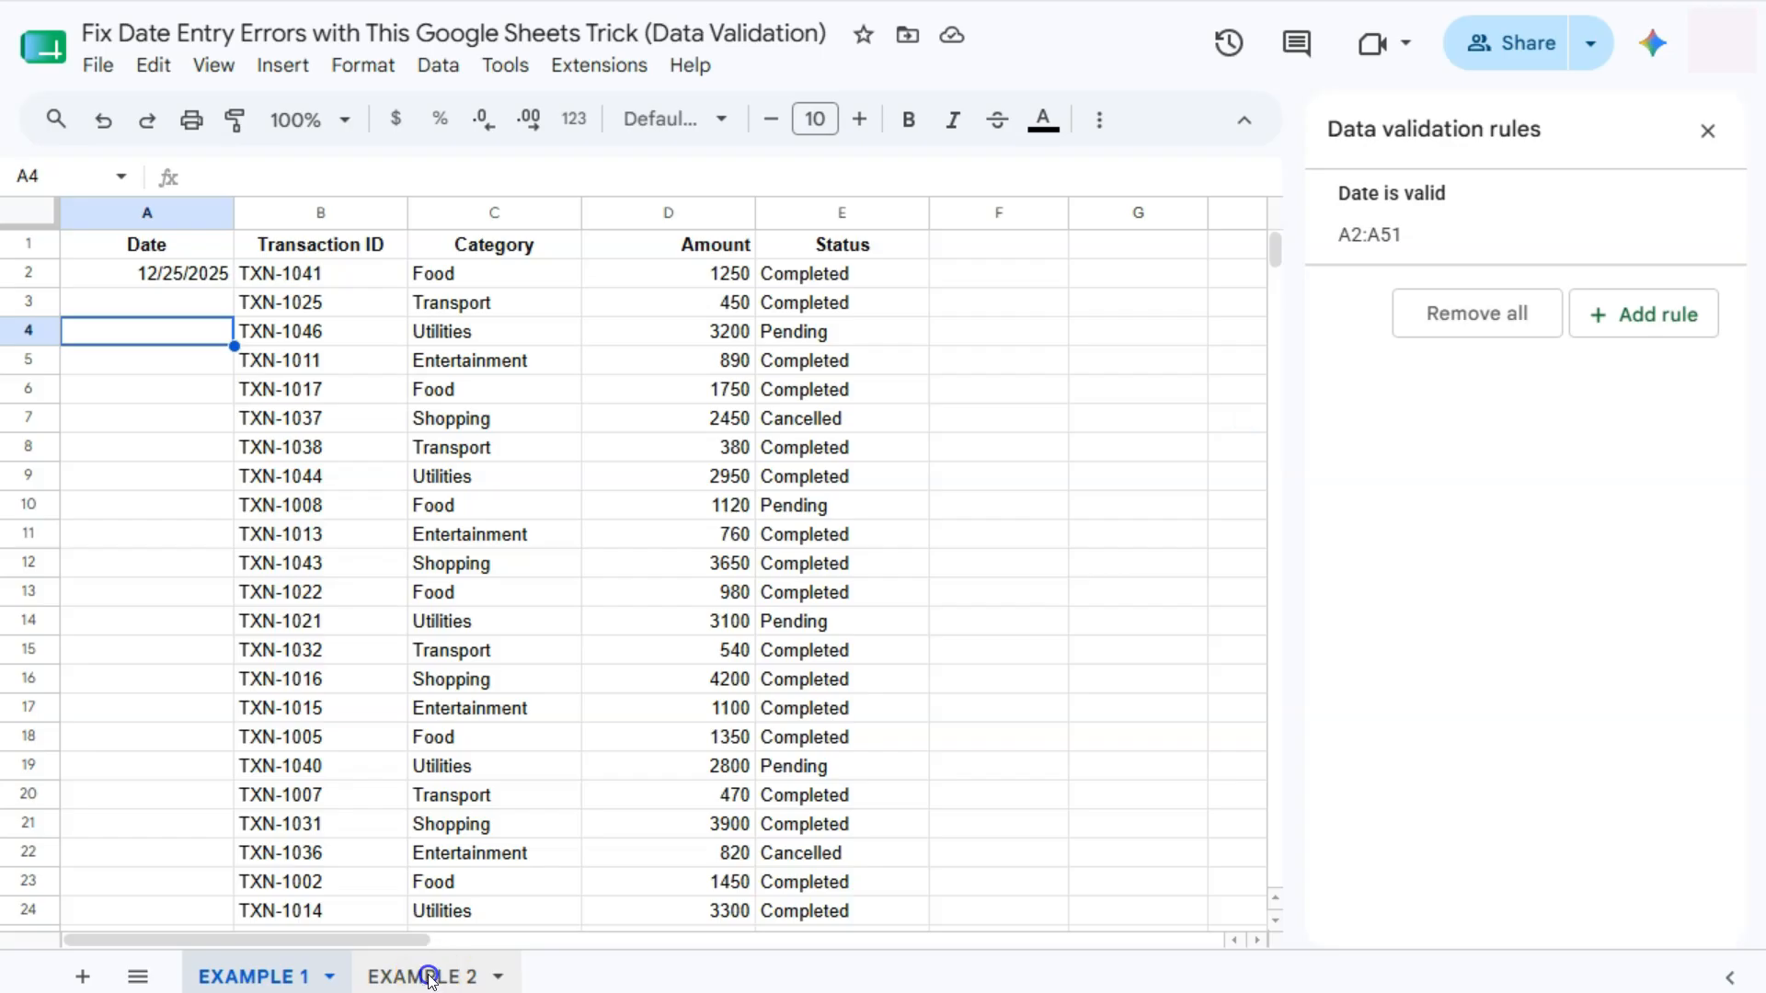
On the EXAMPLE 2 sheet, replace the invalid entry in cell A2 with 6/16/2026 using the date picker
click(423, 977)
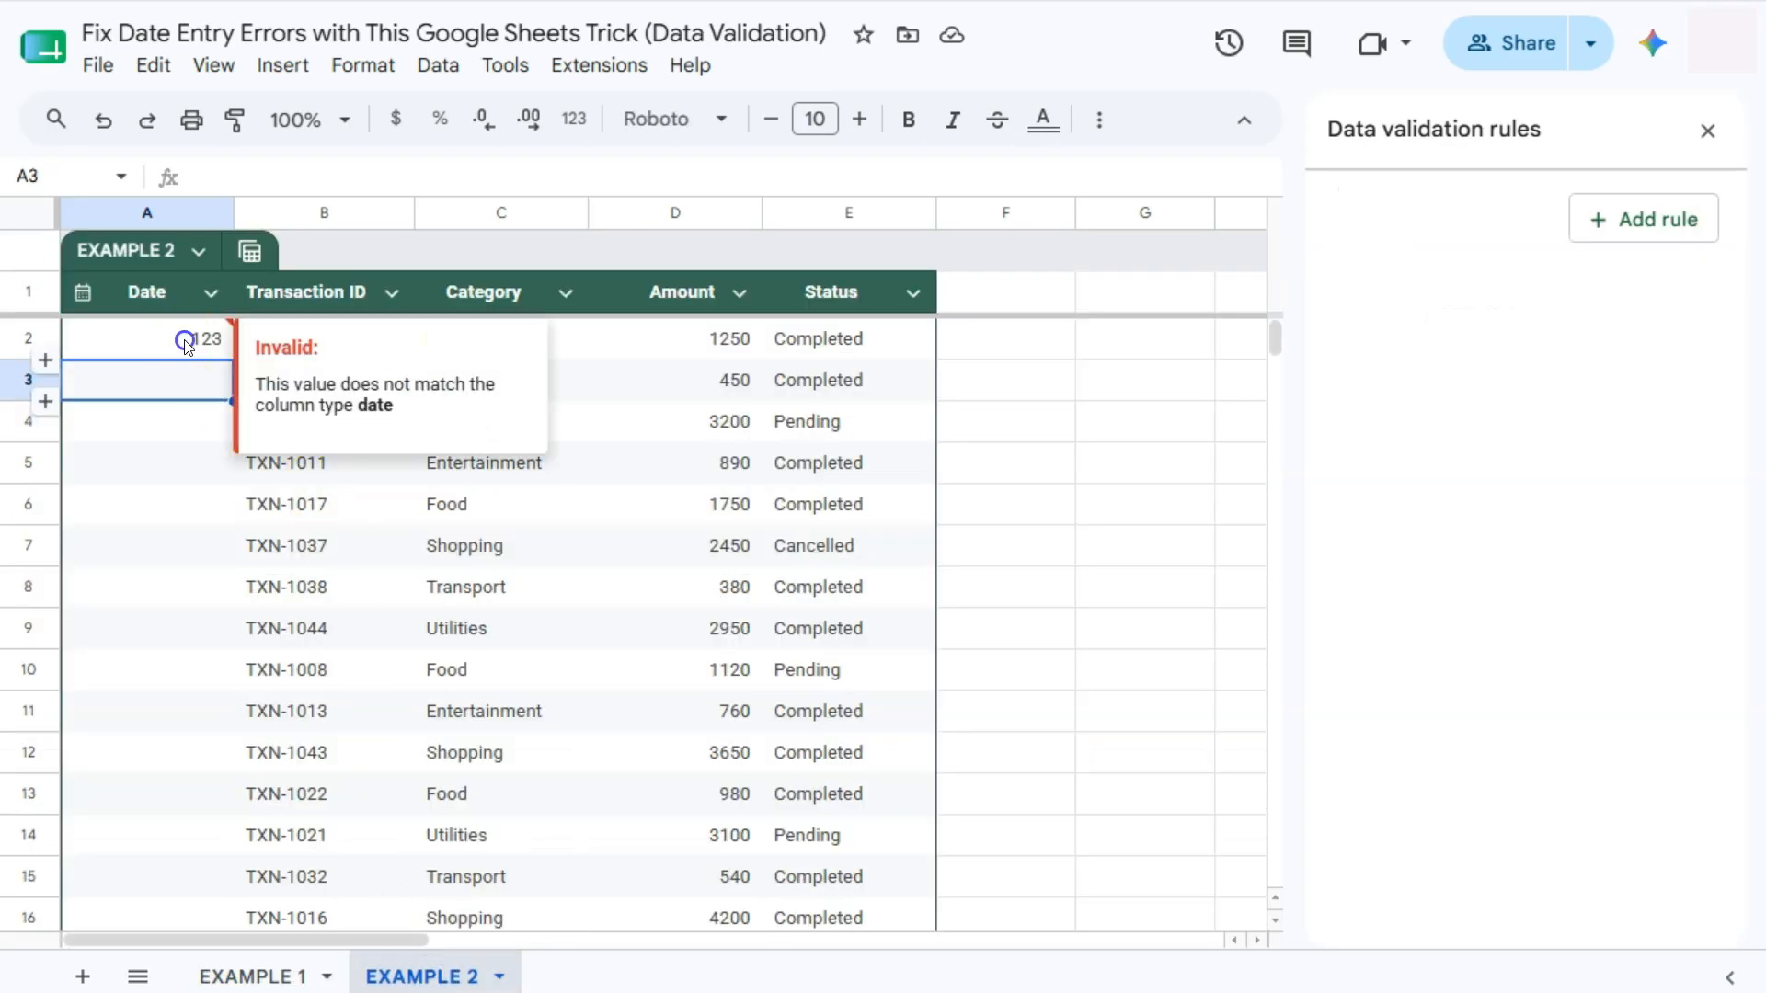
double_click(186, 341)
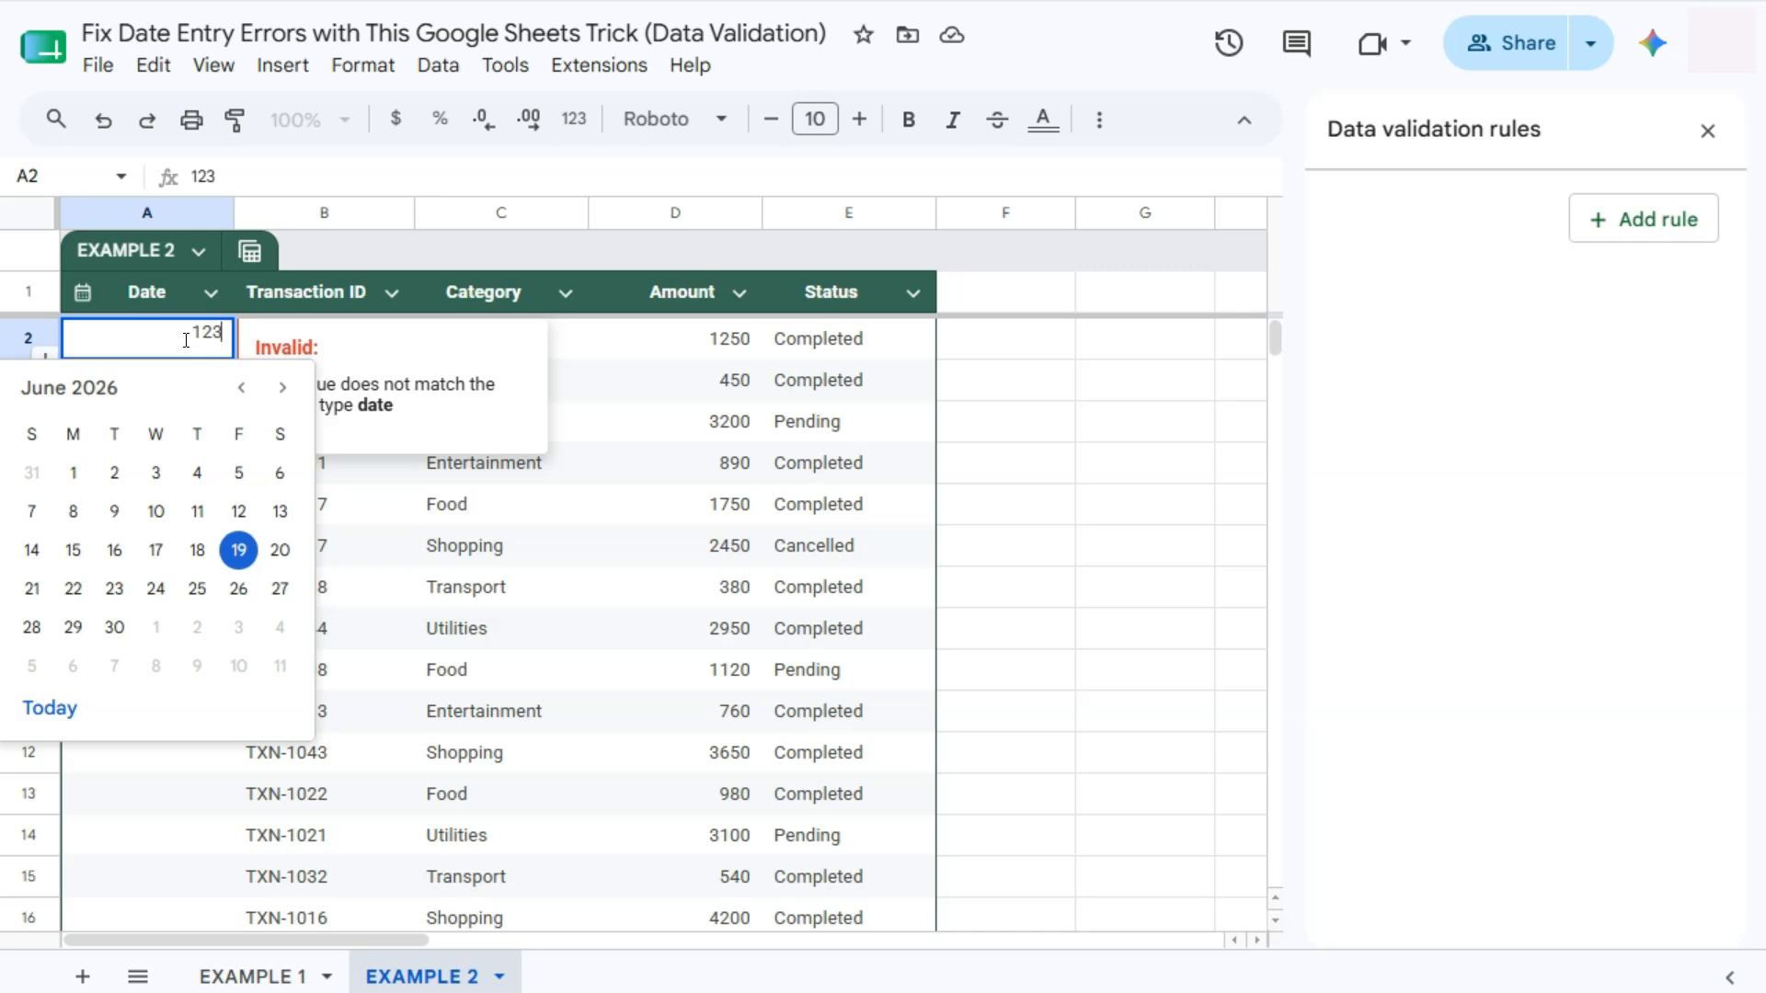
click(114, 550)
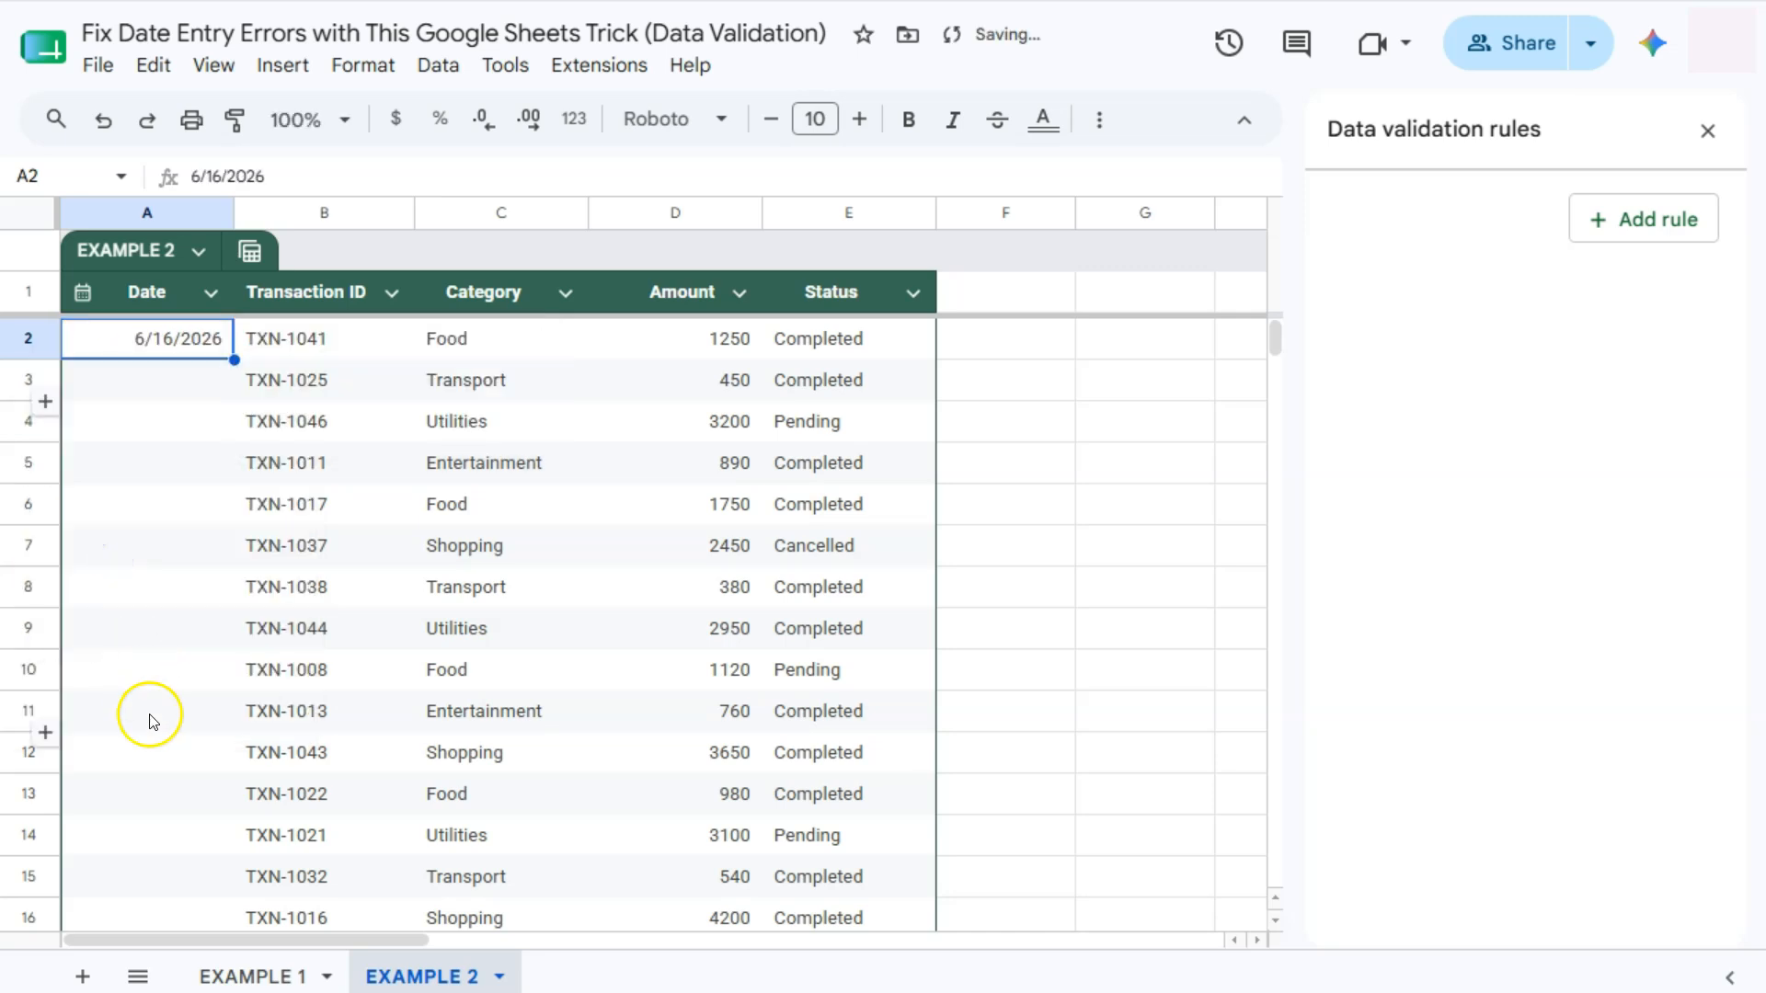
Check that the date picker opens in empty cell A3 of the EXAMPLE 2 table, and leave it without choosing a date
click(210, 383)
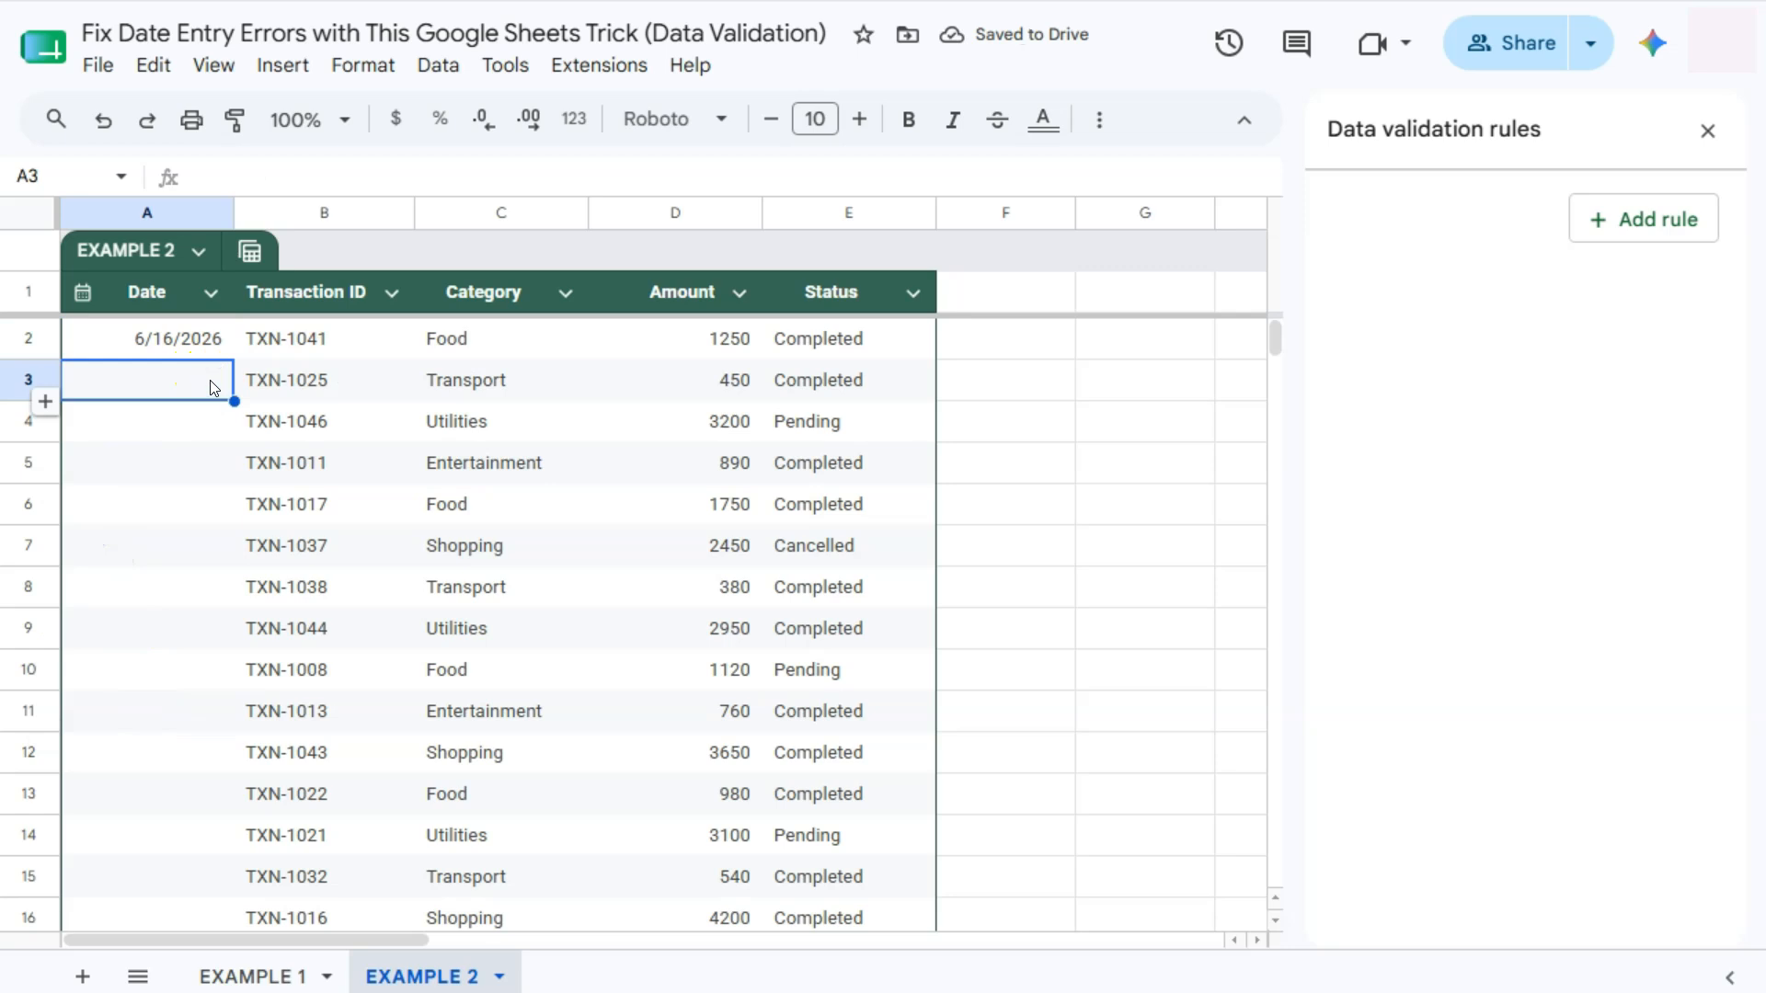
double_click(210, 379)
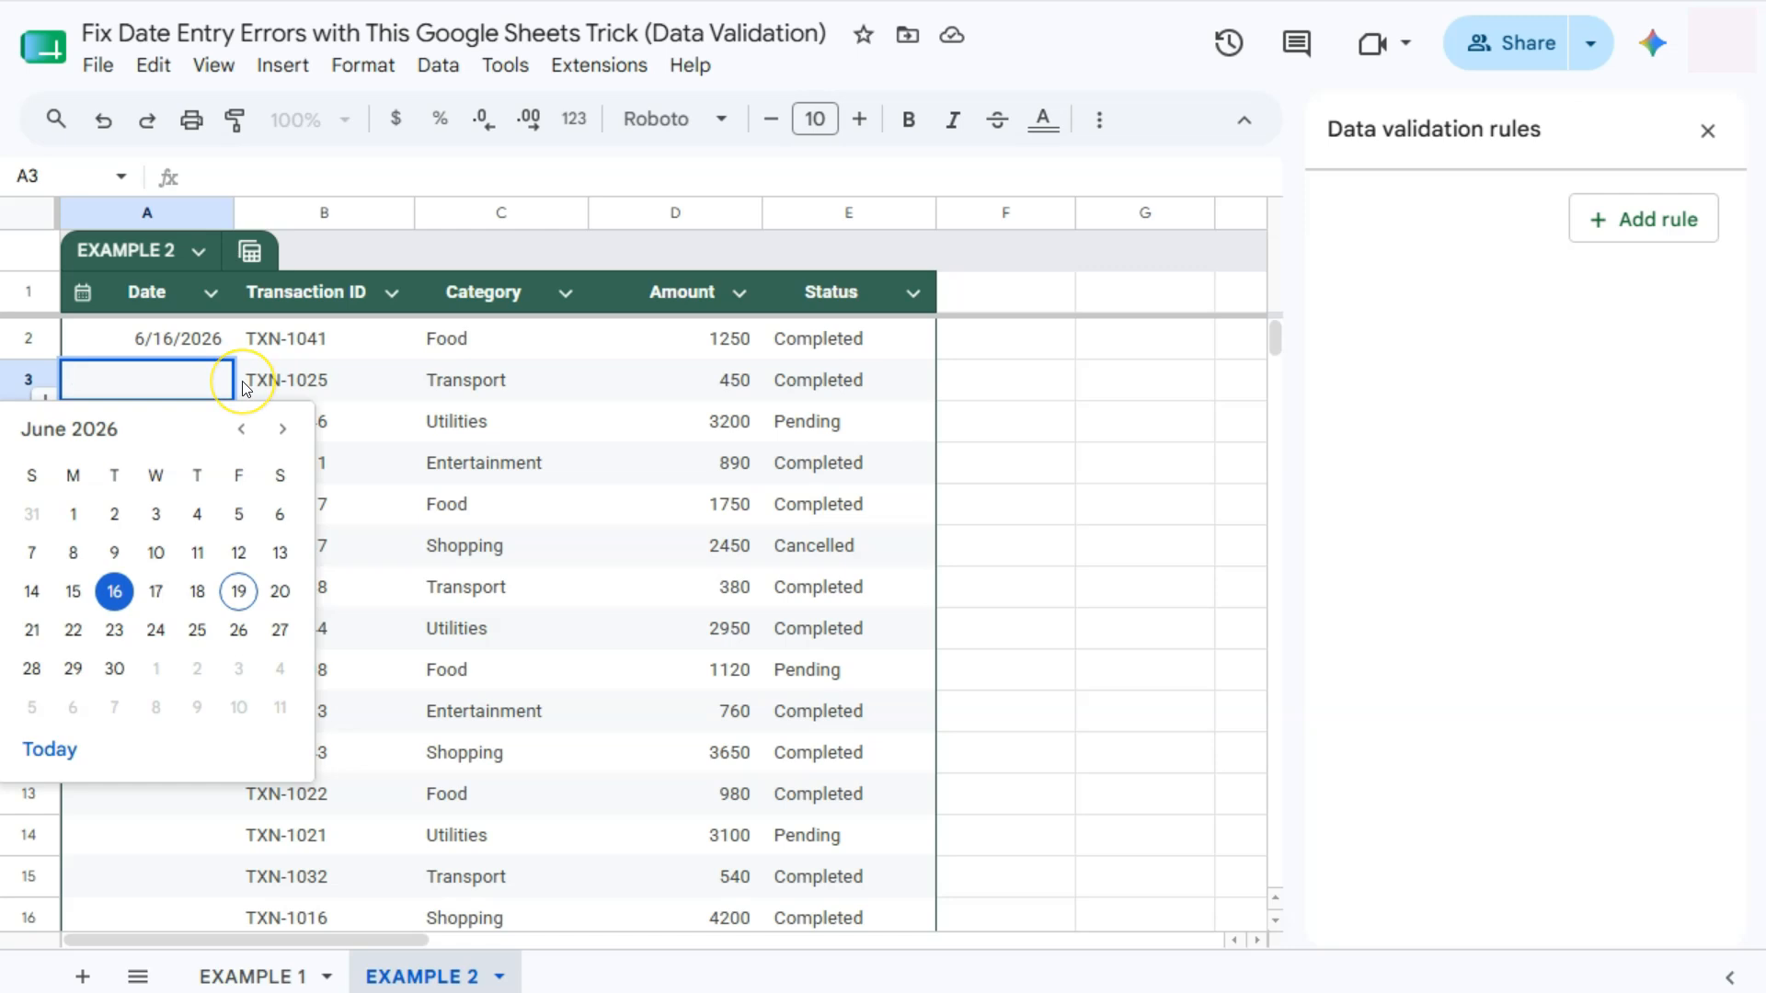
click(331, 382)
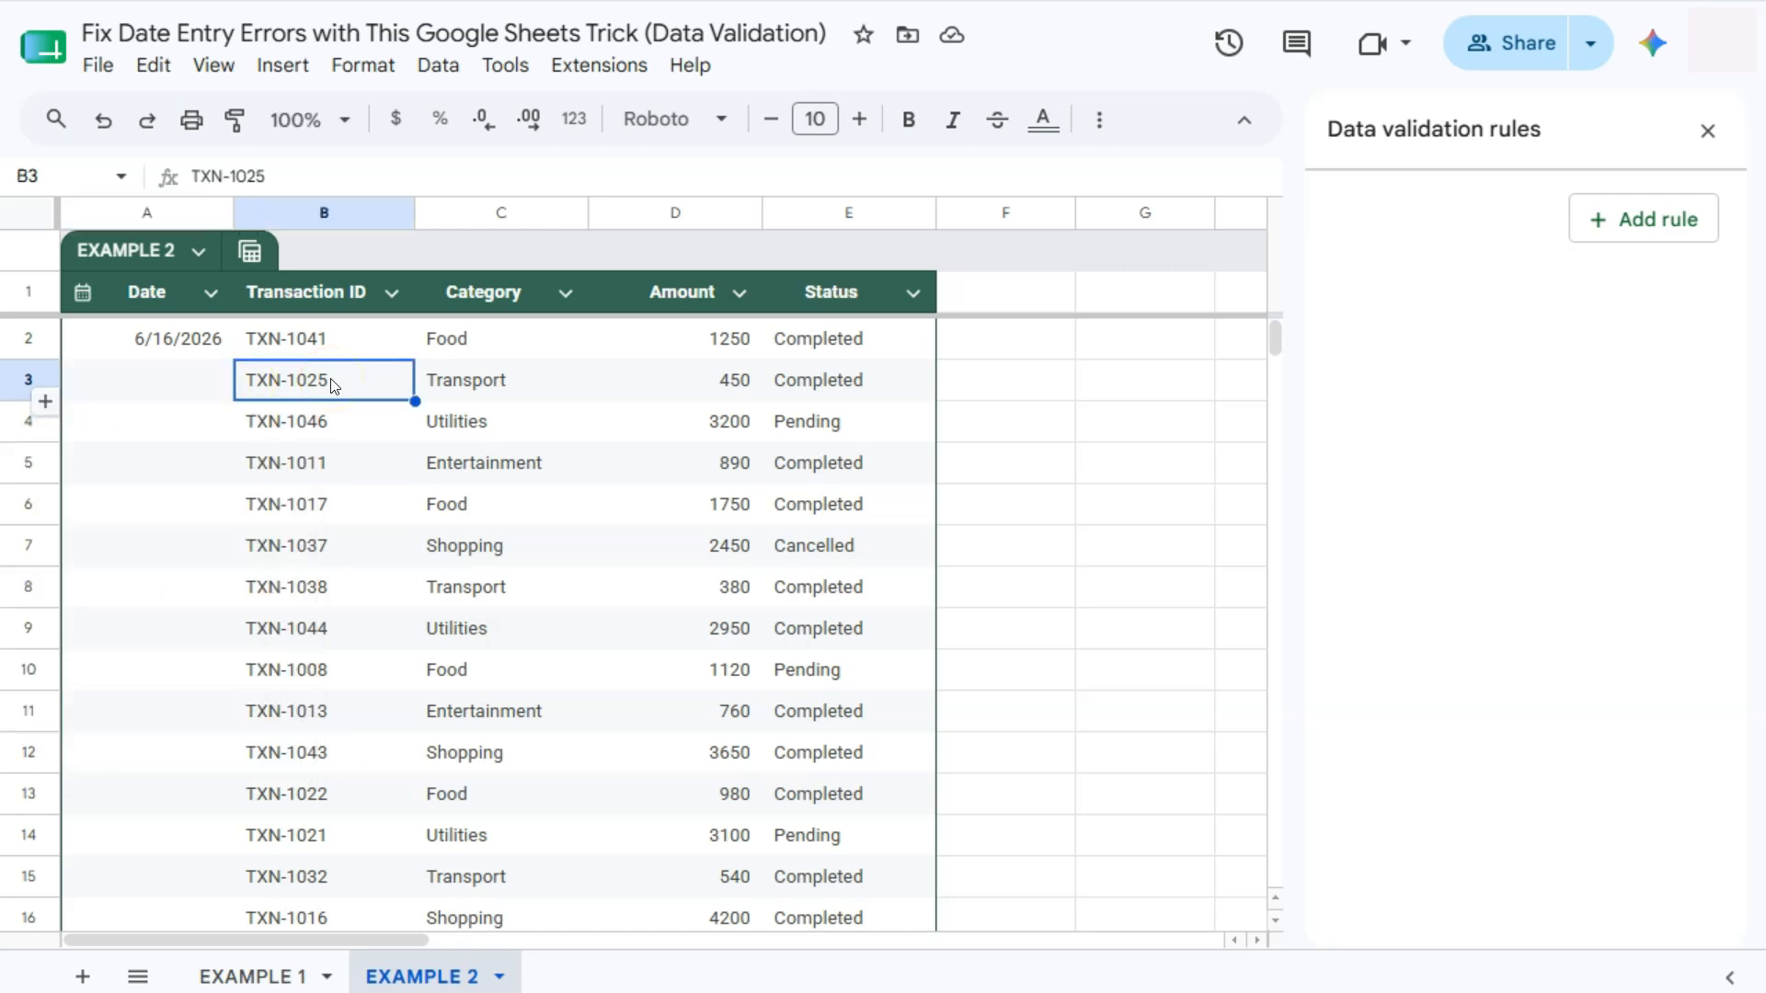
click(359, 366)
Close the data validation rules and return to the EXAMPLE 1 sheet
click(1709, 130)
click(229, 977)
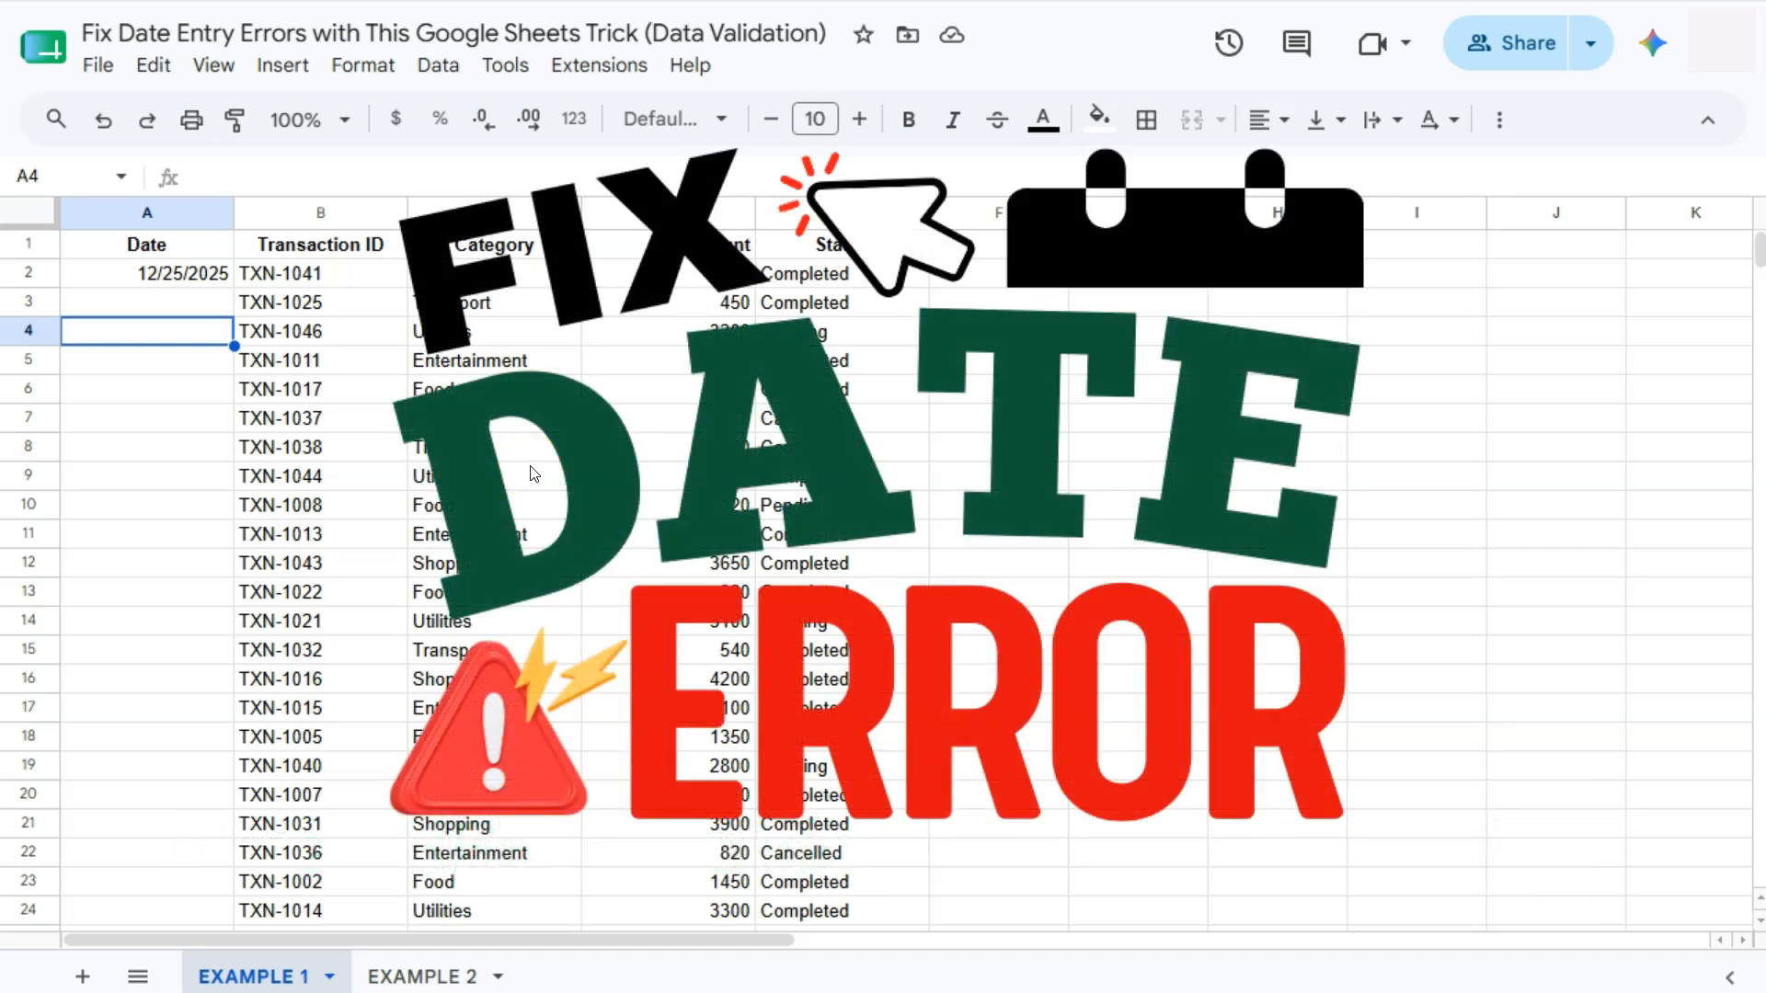
click(533, 481)
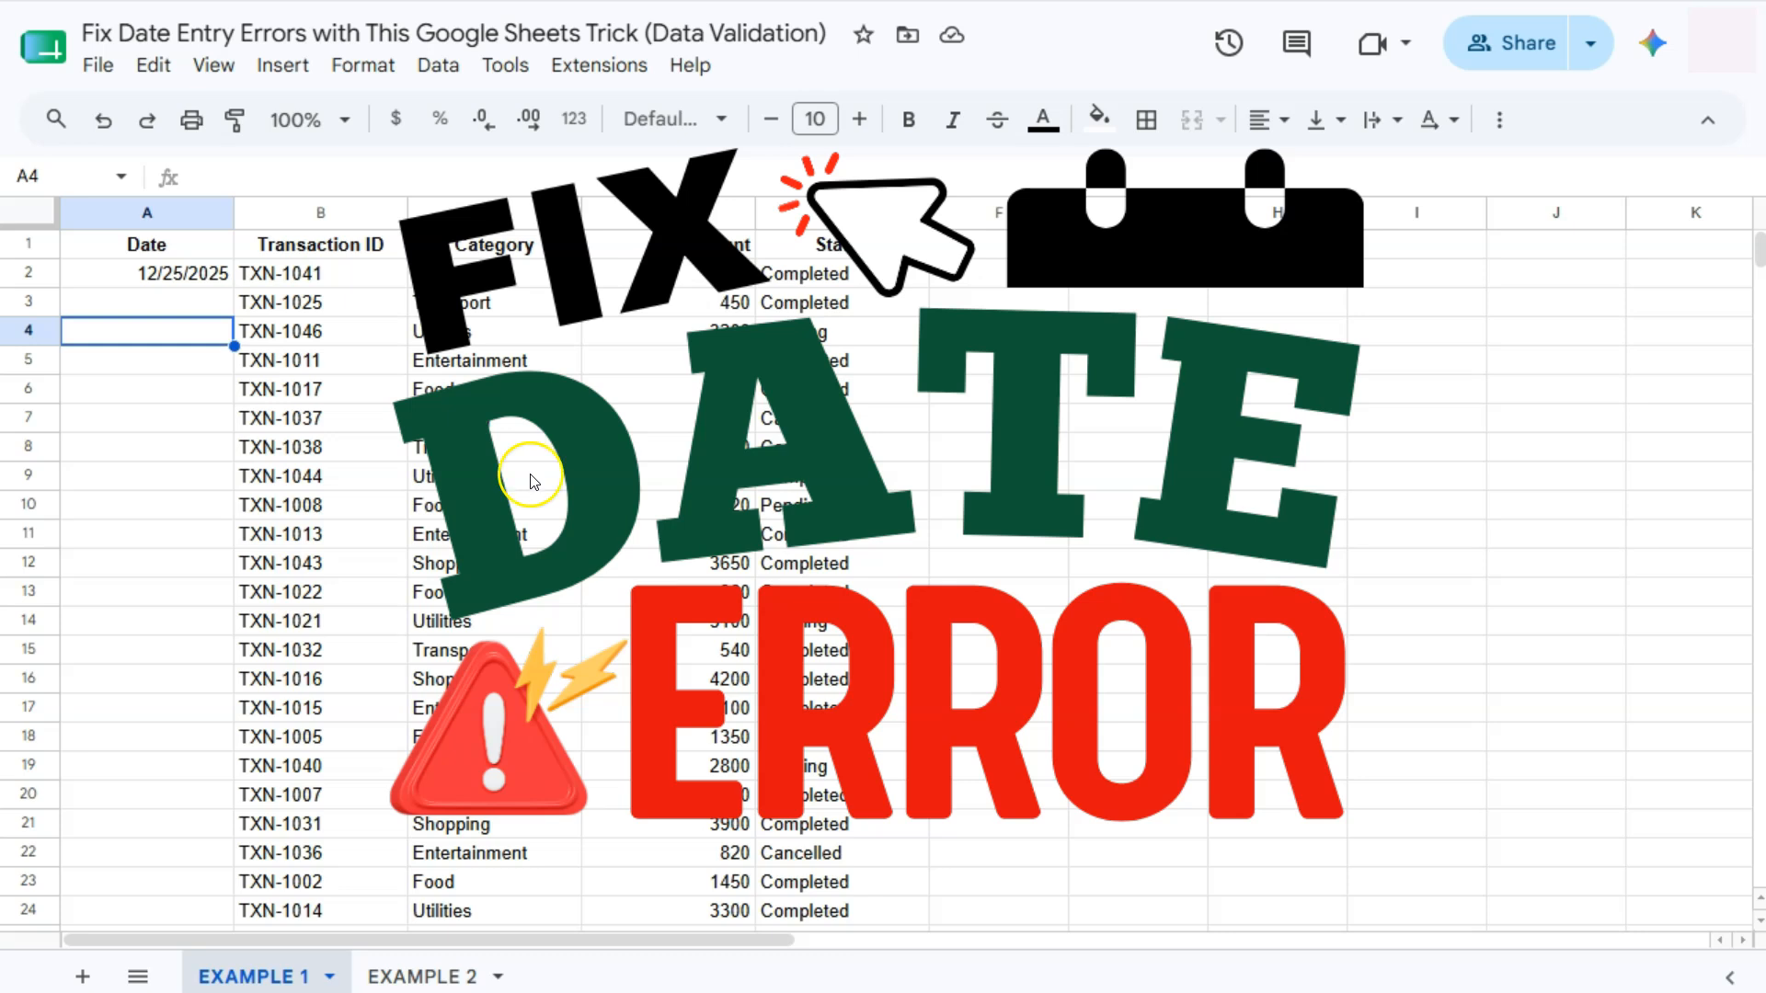